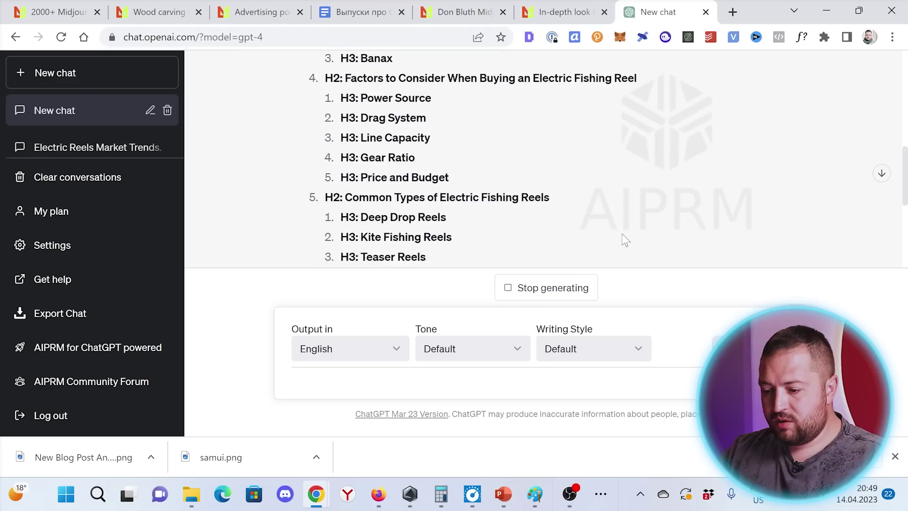
- Review the generated outline for the electric fishing reels article, from the introduction heading through the FAQs
{"action": "scroll", "coordinate": [622, 233], "scroll_direction": "down", "scroll_amount": 3}
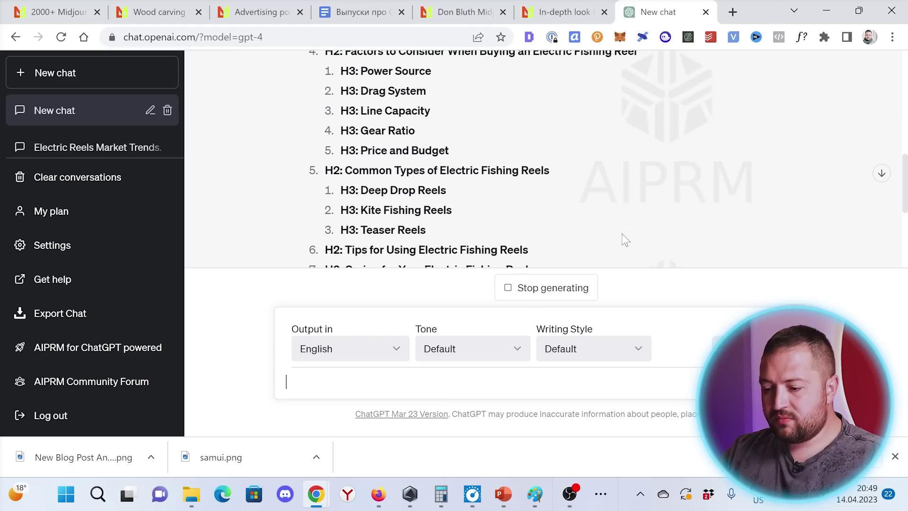
{"action": "scroll", "coordinate": [473, 222], "scroll_direction": "up", "scroll_amount": 1}
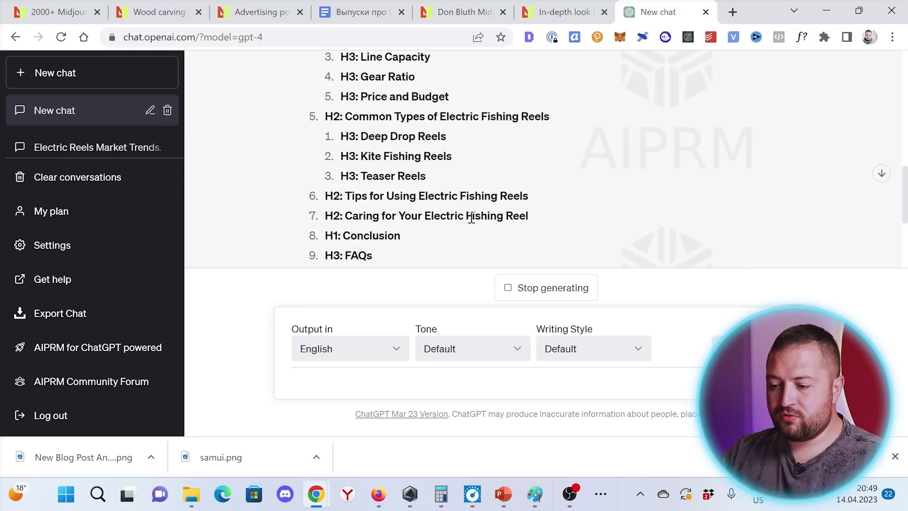
{"action": "scroll", "coordinate": [471, 218], "scroll_direction": "up", "scroll_amount": 3}
{"action": "scroll", "coordinate": [472, 222], "scroll_direction": "up", "scroll_amount": 2}
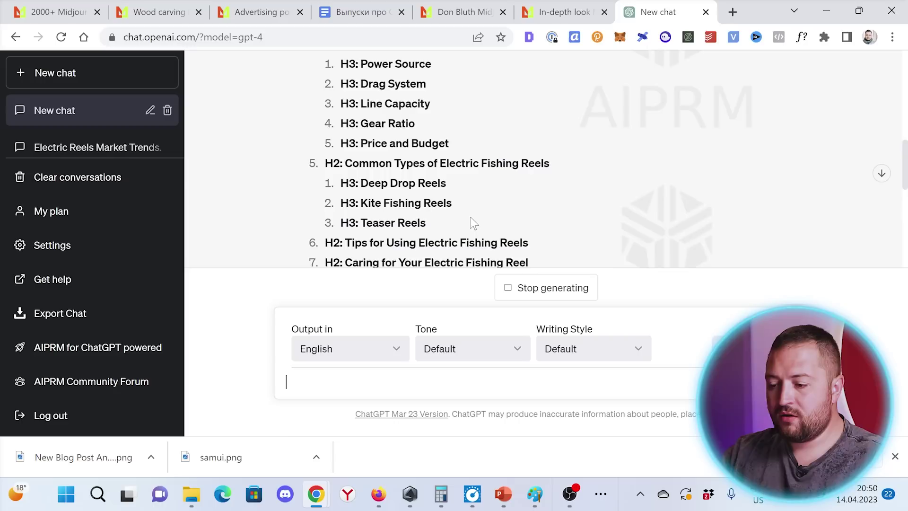
{"action": "scroll", "coordinate": [473, 222], "scroll_direction": "up", "scroll_amount": 6}
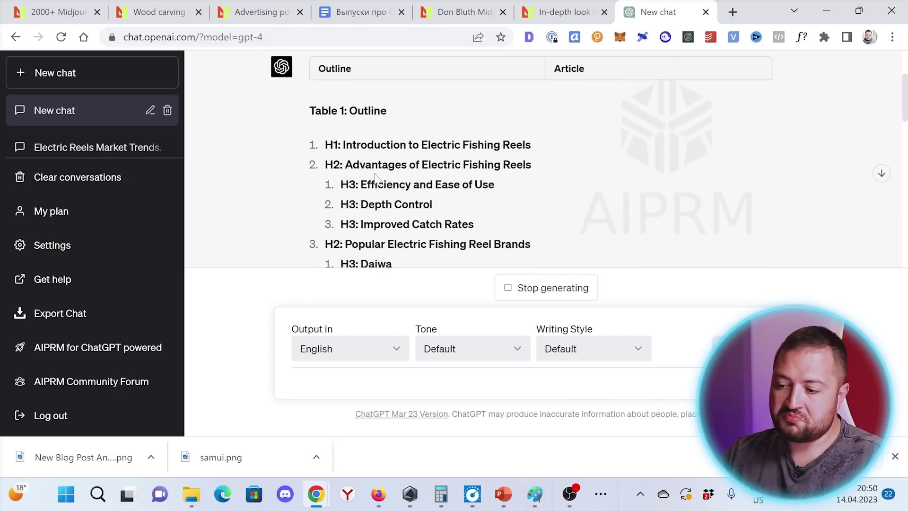
{"action": "scroll", "coordinate": [502, 200], "scroll_direction": "down", "scroll_amount": 1}
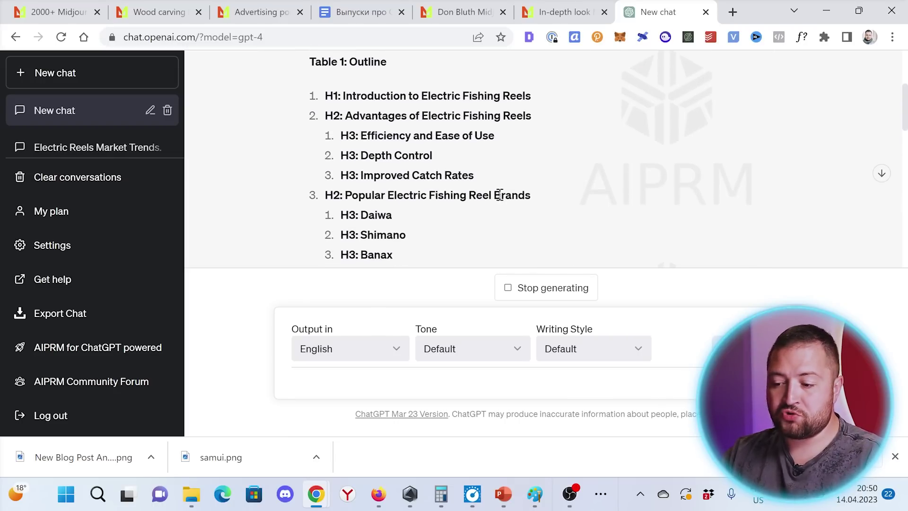
{"action": "scroll", "coordinate": [446, 215], "scroll_direction": "down", "scroll_amount": 1}
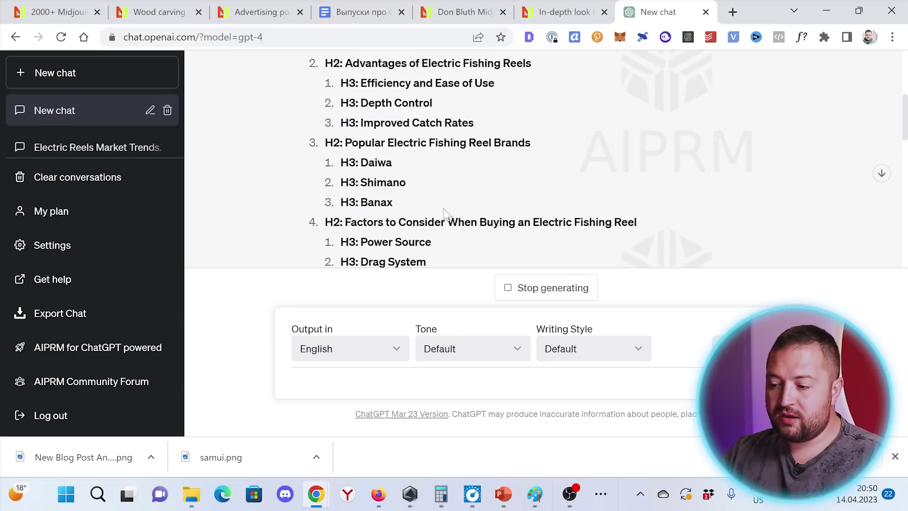
{"action": "scroll", "coordinate": [503, 178], "scroll_direction": "down", "scroll_amount": 1}
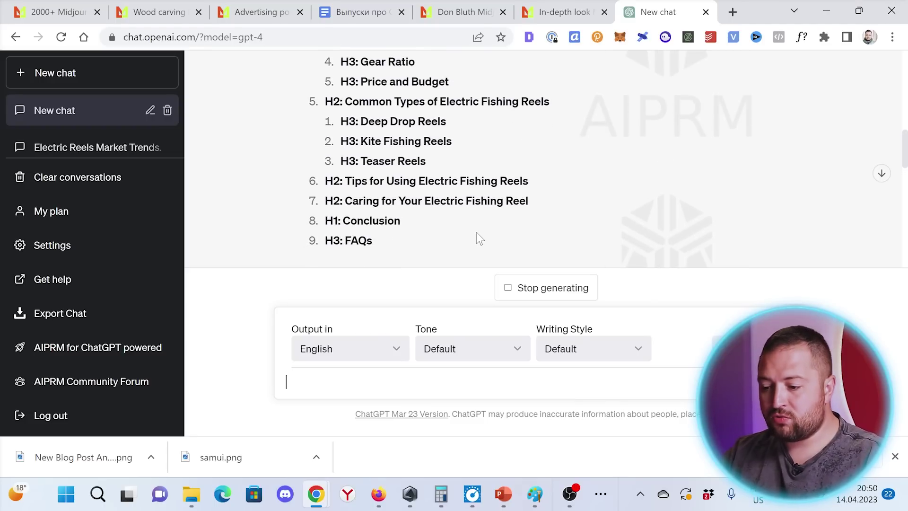
{"action": "scroll", "coordinate": [476, 231], "scroll_direction": "up", "scroll_amount": 4}
{"action": "scroll", "coordinate": [548, 165], "scroll_direction": "down", "scroll_amount": 3}
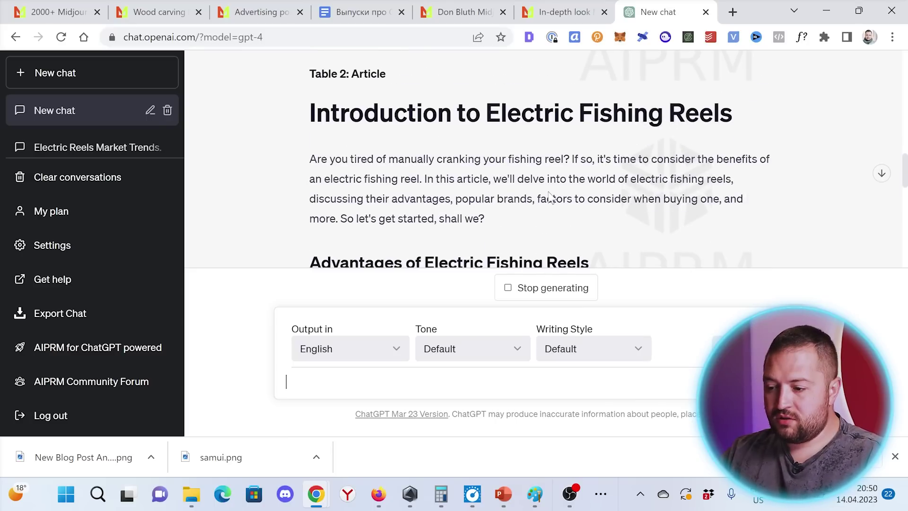
- Have the electric fishing reels article continued from where it breaks off in the Drag System section
{"action": "scroll", "coordinate": [548, 192], "scroll_direction": "down", "scroll_amount": 4}
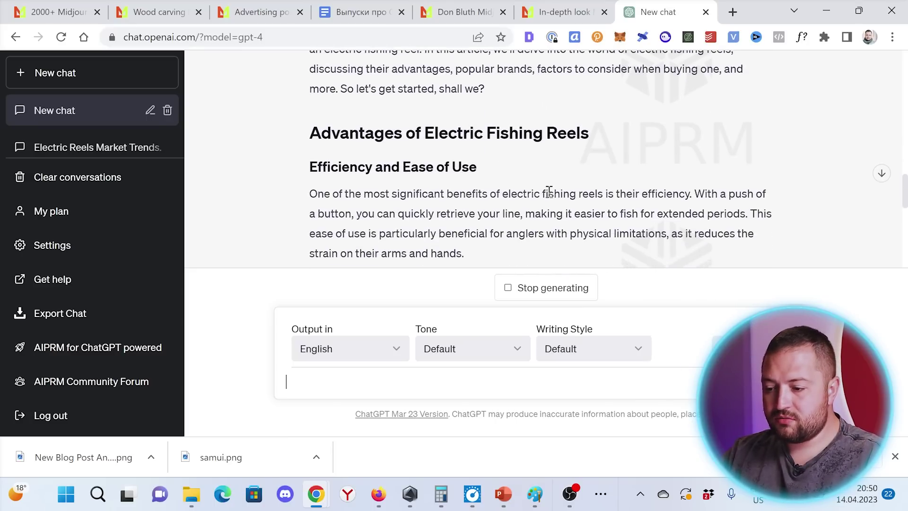
{"action": "scroll", "coordinate": [510, 188], "scroll_direction": "up", "scroll_amount": 2}
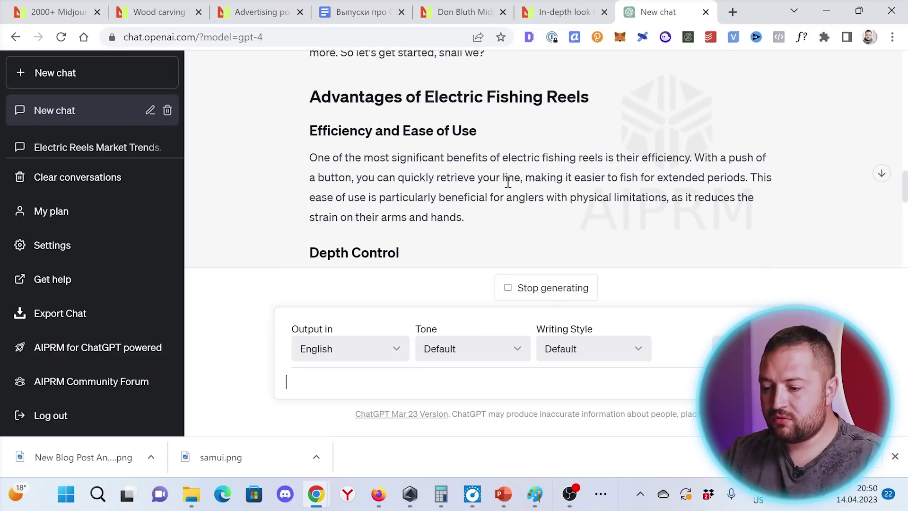
{"action": "scroll", "coordinate": [517, 175], "scroll_direction": "down", "scroll_amount": 3}
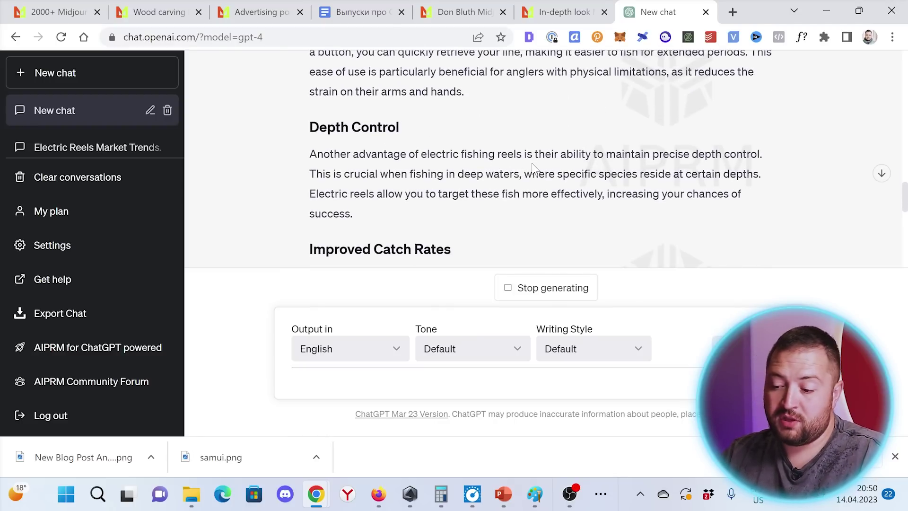
{"action": "scroll", "coordinate": [532, 164], "scroll_direction": "down", "scroll_amount": 2}
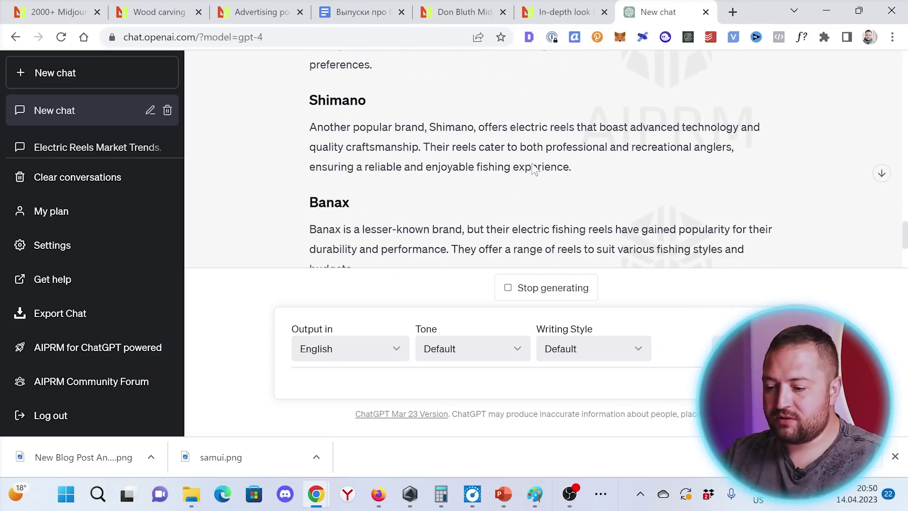
{"action": "scroll", "coordinate": [531, 162], "scroll_direction": "up", "scroll_amount": 2}
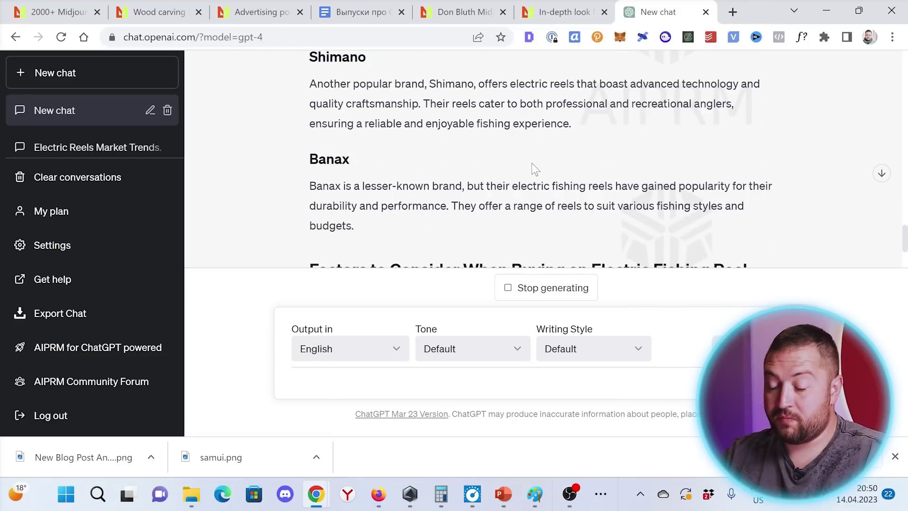
{"action": "scroll", "coordinate": [539, 189], "scroll_direction": "down", "scroll_amount": 4}
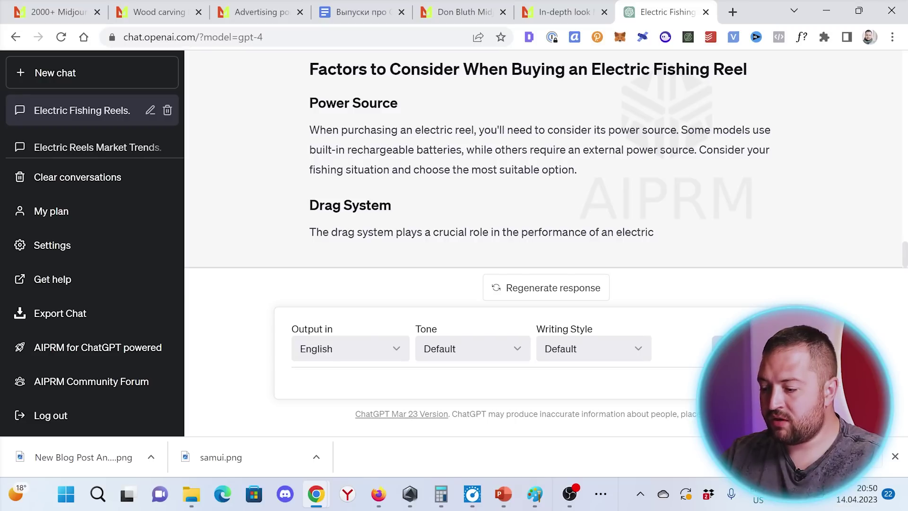
{"action": "left_click", "coordinate": [737, 349]}
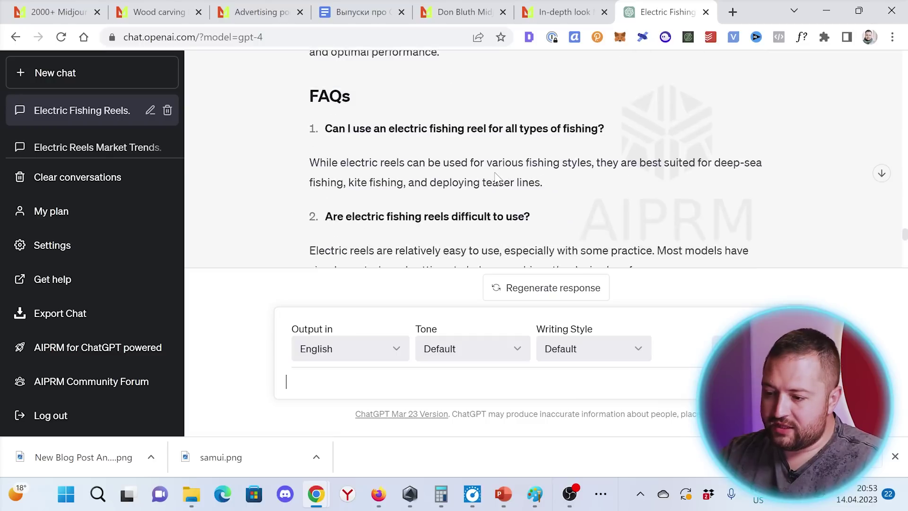
- Examine the completed electric fishing reels article, focusing on its conclusion and the FAQ questions and answers
{"action": "scroll", "coordinate": [497, 177], "scroll_direction": "up", "scroll_amount": 15}
{"action": "scroll", "coordinate": [497, 179], "scroll_direction": "up", "scroll_amount": 15}
{"action": "scroll", "coordinate": [497, 178], "scroll_direction": "down", "scroll_amount": 1}
{"action": "scroll", "coordinate": [497, 179], "scroll_direction": "up", "scroll_amount": 4}
{"action": "scroll", "coordinate": [498, 179], "scroll_direction": "down", "scroll_amount": 15}
{"action": "scroll", "coordinate": [497, 179], "scroll_direction": "down", "scroll_amount": 20}
{"action": "scroll", "coordinate": [497, 179], "scroll_direction": "down", "scroll_amount": 15}
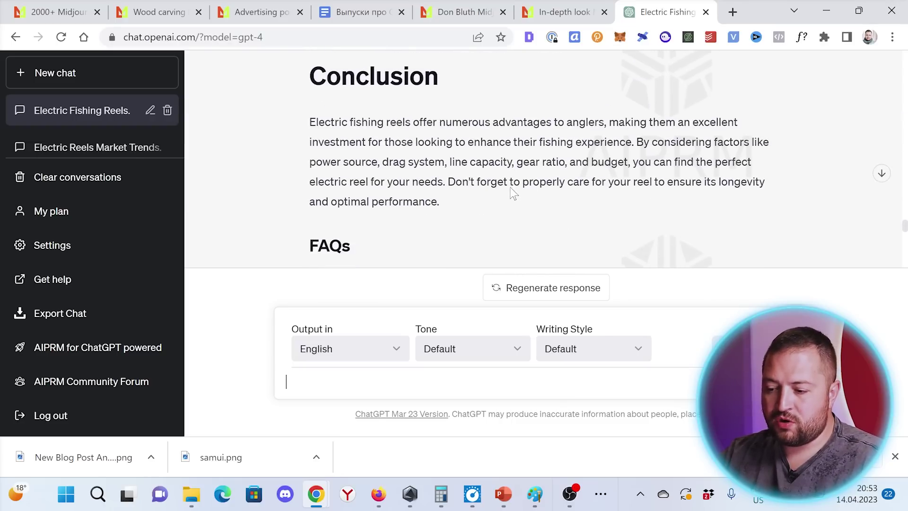
{"action": "scroll", "coordinate": [511, 189], "scroll_direction": "down", "scroll_amount": 5}
{"action": "scroll", "coordinate": [511, 188], "scroll_direction": "up", "scroll_amount": 1}
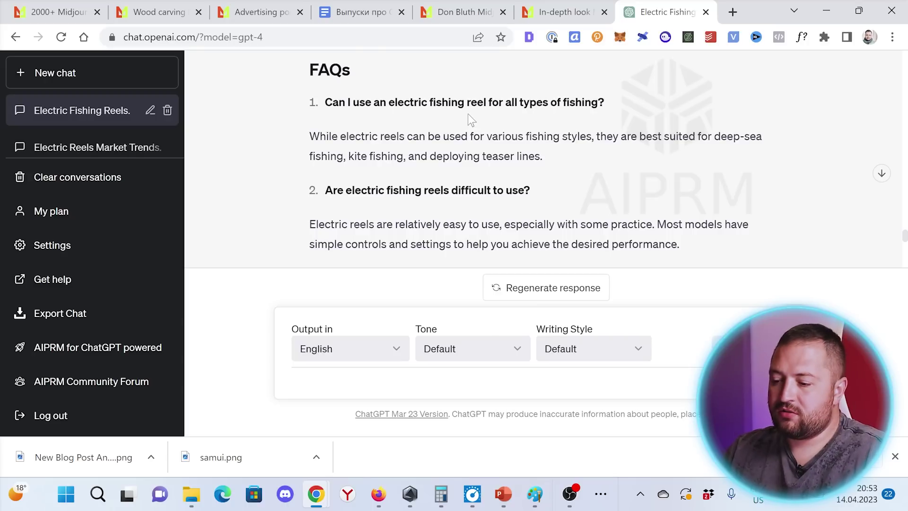
{"action": "scroll", "coordinate": [553, 142], "scroll_direction": "down", "scroll_amount": 1}
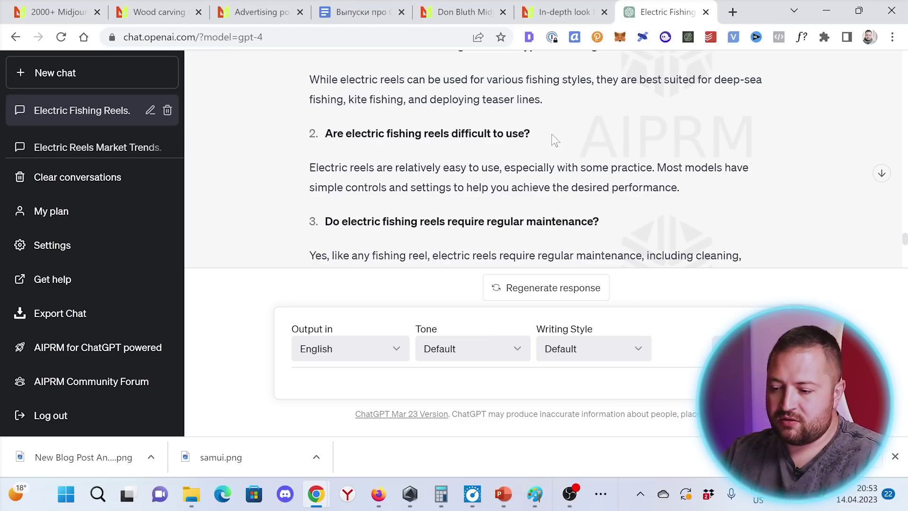
{"action": "scroll", "coordinate": [551, 135], "scroll_direction": "down", "scroll_amount": 2}
{"action": "scroll", "coordinate": [624, 164], "scroll_direction": "down", "scroll_amount": 1}
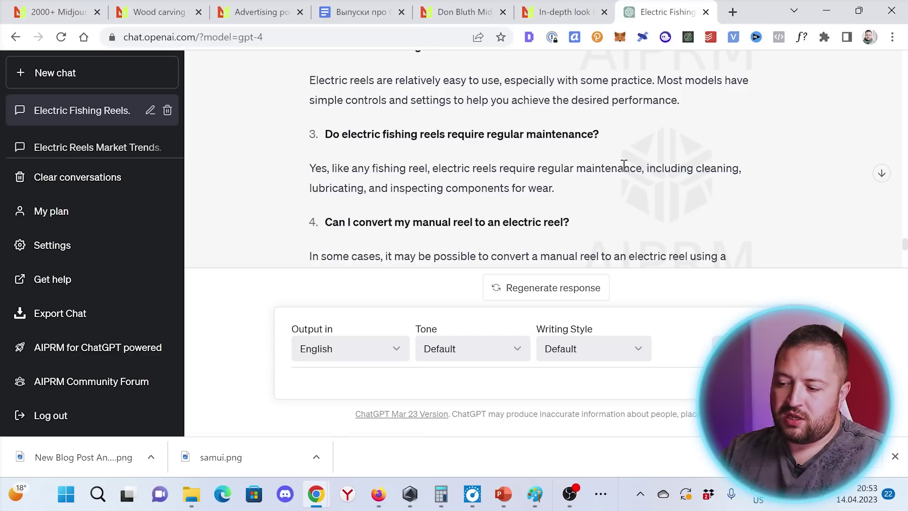
{"action": "scroll", "coordinate": [623, 165], "scroll_direction": "down", "scroll_amount": 2}
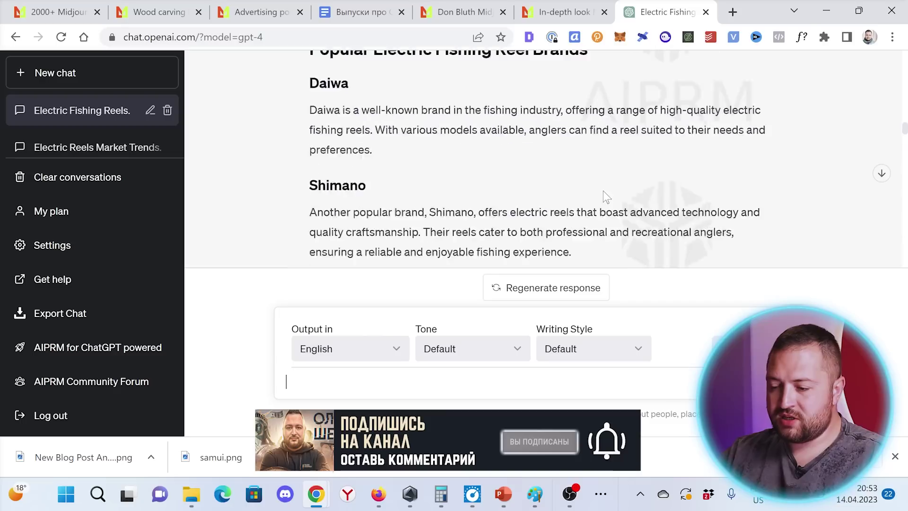
- Copy the article from its Introduction to Electric Fishing Reels heading onward and paste it into a new Google Docs document
{"action": "scroll", "coordinate": [603, 191], "scroll_direction": "up", "scroll_amount": 10}
{"action": "scroll", "coordinate": [604, 191], "scroll_direction": "up", "scroll_amount": 11}
{"action": "scroll", "coordinate": [604, 191], "scroll_direction": "down", "scroll_amount": 8}
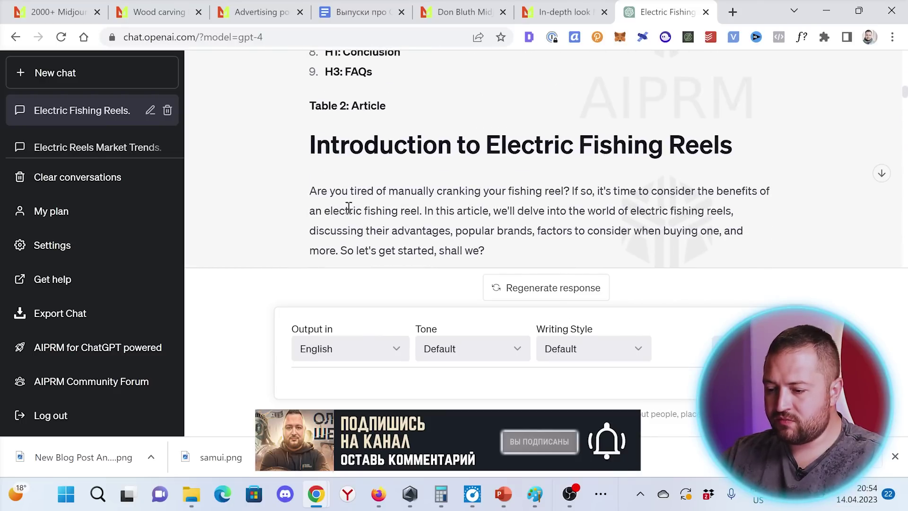
{"action": "left_click_drag", "start_coordinate": [349, 208], "coordinate": [732, 13]}
{"action": "left_click", "coordinate": [732, 13]}
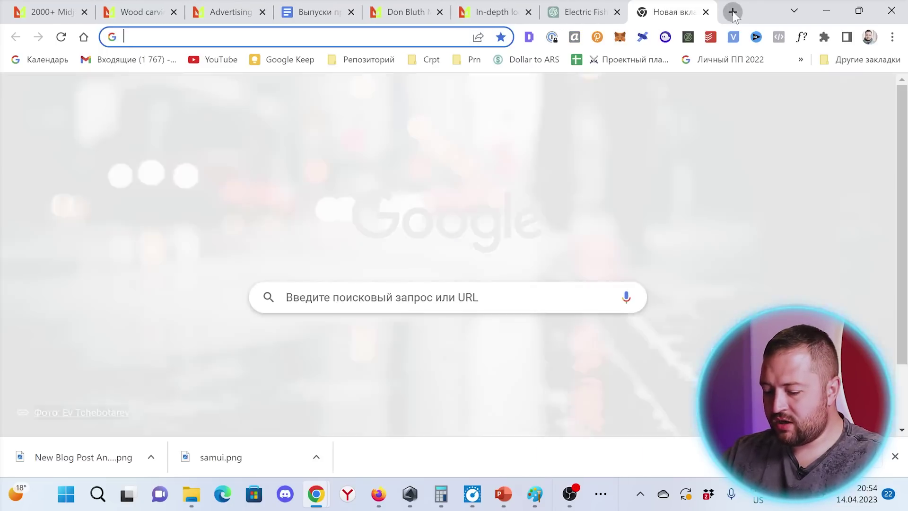
{"action": "type", "text": "doc.new"}
{"action": "key", "text": "Return"}
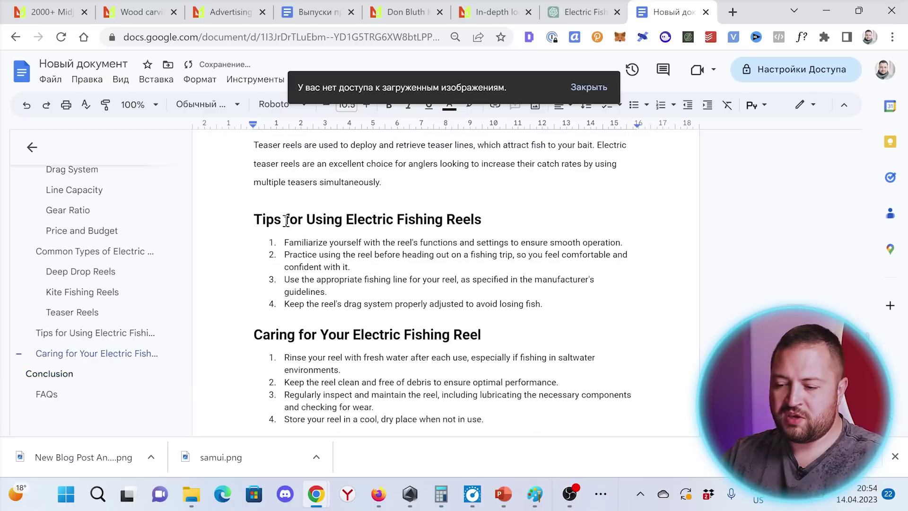
- Select the whole pasted article and check the document's word count statistics
{"action": "scroll", "coordinate": [286, 221], "scroll_direction": "up", "scroll_amount": 20}
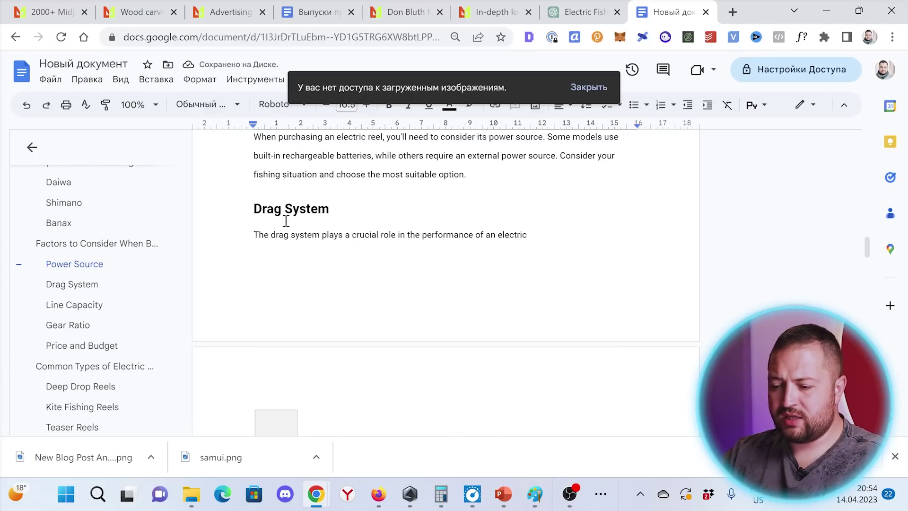
{"action": "key", "text": "ctrl+a"}
{"action": "left_click", "coordinate": [328, 261]}
{"action": "scroll", "coordinate": [312, 375], "scroll_direction": "down", "scroll_amount": 2}
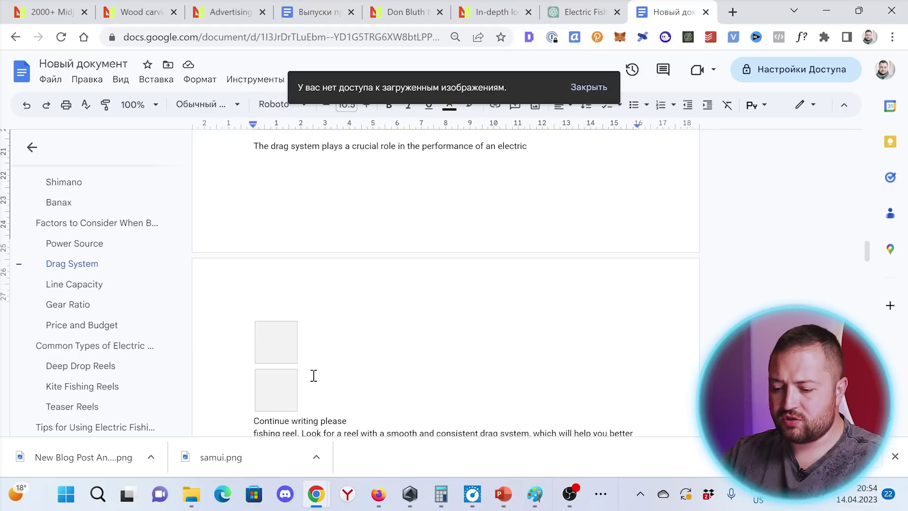
{"action": "left_click", "coordinate": [292, 349]}
{"action": "key", "text": "ctrl+a"}
{"action": "left_click", "coordinate": [247, 80]}
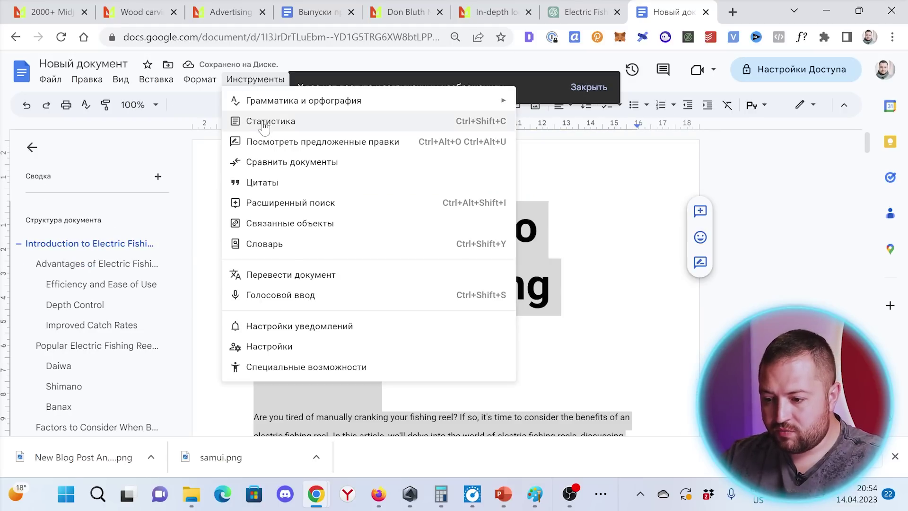
{"action": "left_click", "coordinate": [264, 123]}
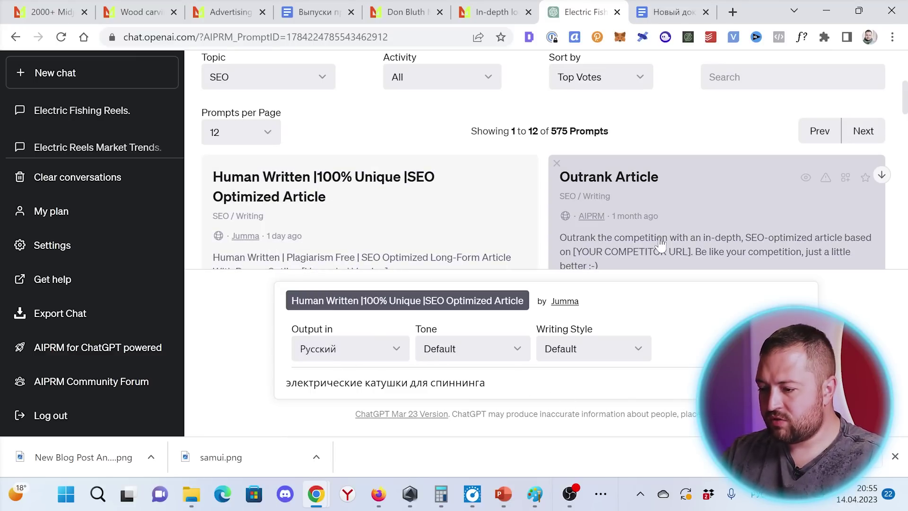
- Back in ChatGPT, set the model to GPT-4 and submit the Human Written SEO article prompt for "электрические катушки для спиннинга" in Russian
{"action": "scroll", "coordinate": [660, 244], "scroll_direction": "up", "scroll_amount": 4}
{"action": "left_click", "coordinate": [581, 111]}
{"action": "left_click", "coordinate": [486, 201]}
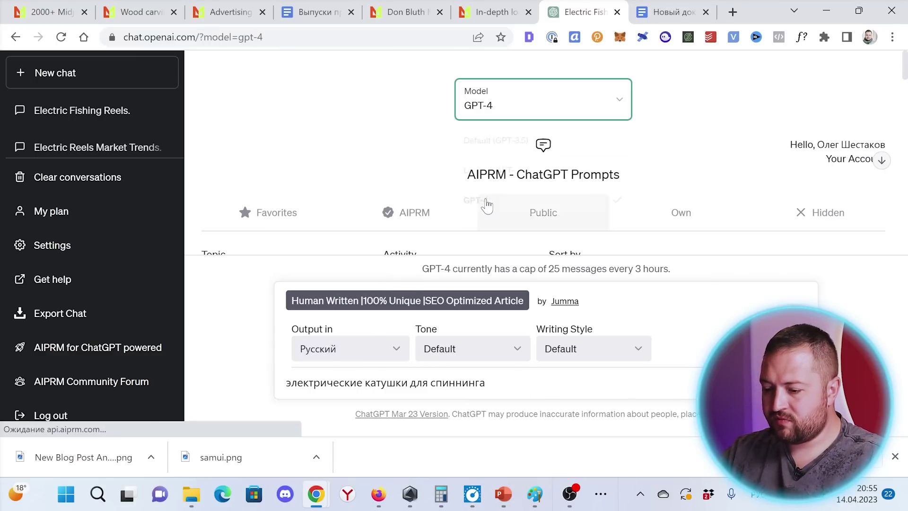
{"action": "key", "text": "Return"}
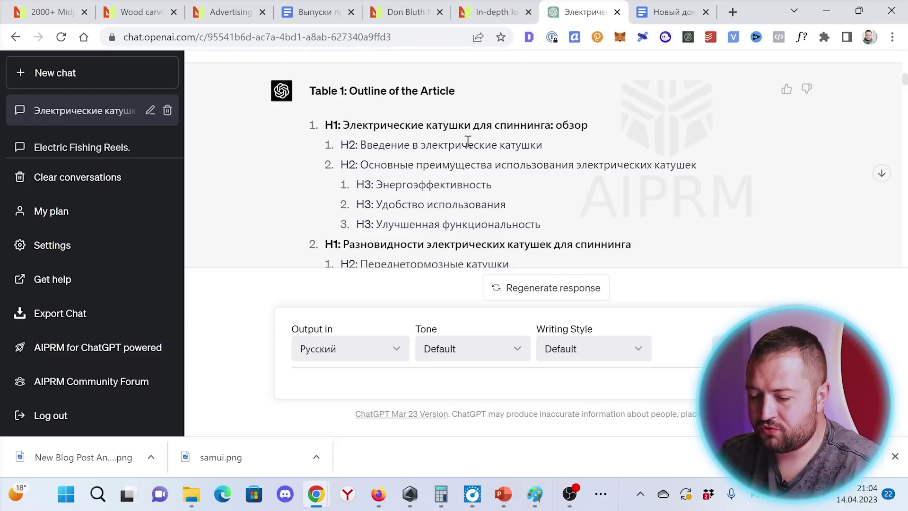
- Review the Russian article's outline, its introduction and the section on the main advantages of electric reels
{"action": "scroll", "coordinate": [468, 140], "scroll_direction": "down", "scroll_amount": 1}
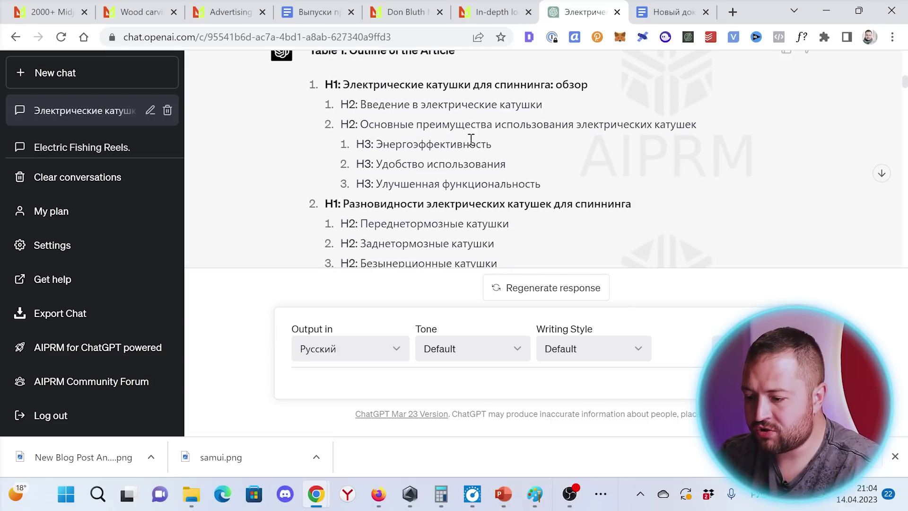
{"action": "scroll", "coordinate": [461, 202], "scroll_direction": "down", "scroll_amount": 5}
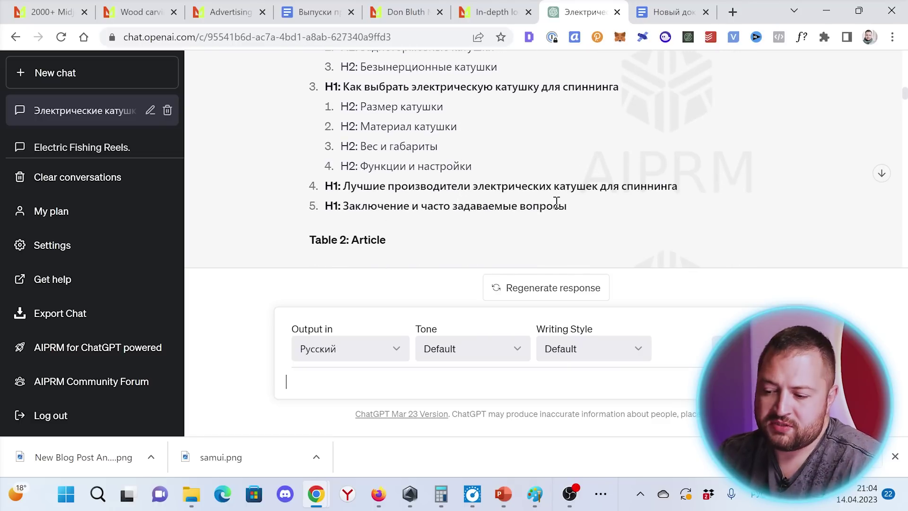
{"action": "scroll", "coordinate": [557, 202], "scroll_direction": "down", "scroll_amount": 3}
{"action": "scroll", "coordinate": [557, 202], "scroll_direction": "down", "scroll_amount": 1}
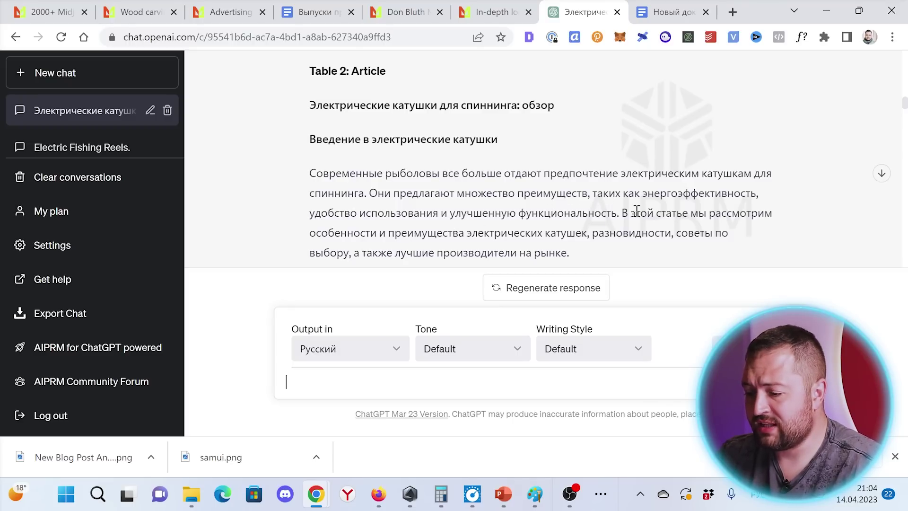
{"action": "scroll", "coordinate": [636, 211], "scroll_direction": "down", "scroll_amount": 1}
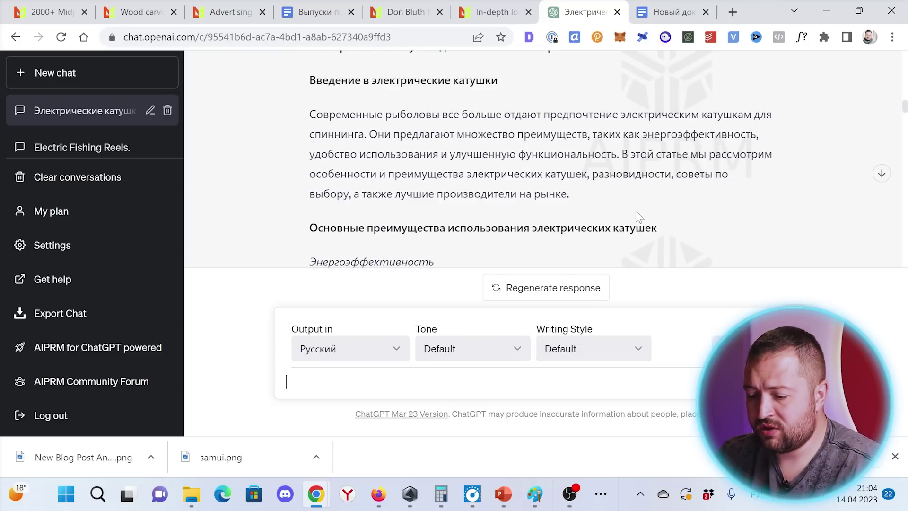
{"action": "scroll", "coordinate": [635, 210], "scroll_direction": "down", "scroll_amount": 1}
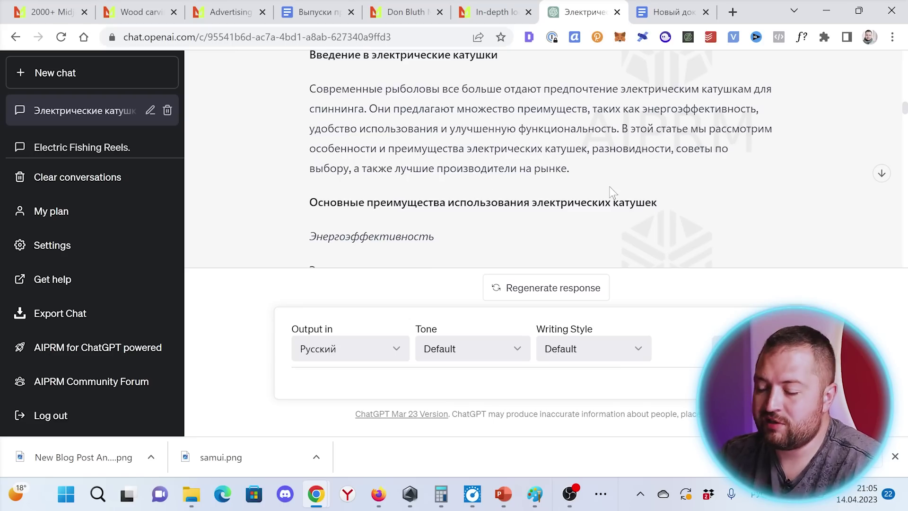
{"action": "scroll", "coordinate": [613, 193], "scroll_direction": "down", "scroll_amount": 6}
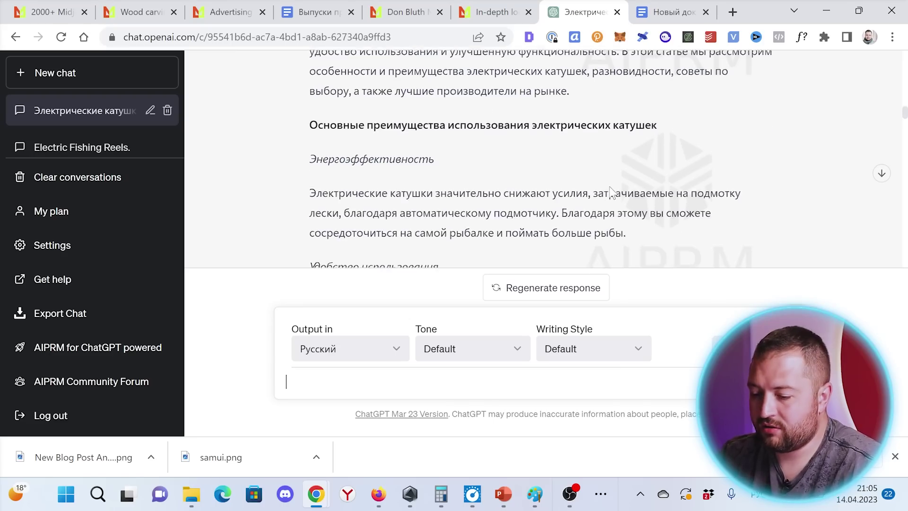
- Review the rest of the Russian article, from the reel types and selection advice to the manufacturers, conclusion and FAQ sections
{"action": "scroll", "coordinate": [613, 192], "scroll_direction": "down", "scroll_amount": 6}
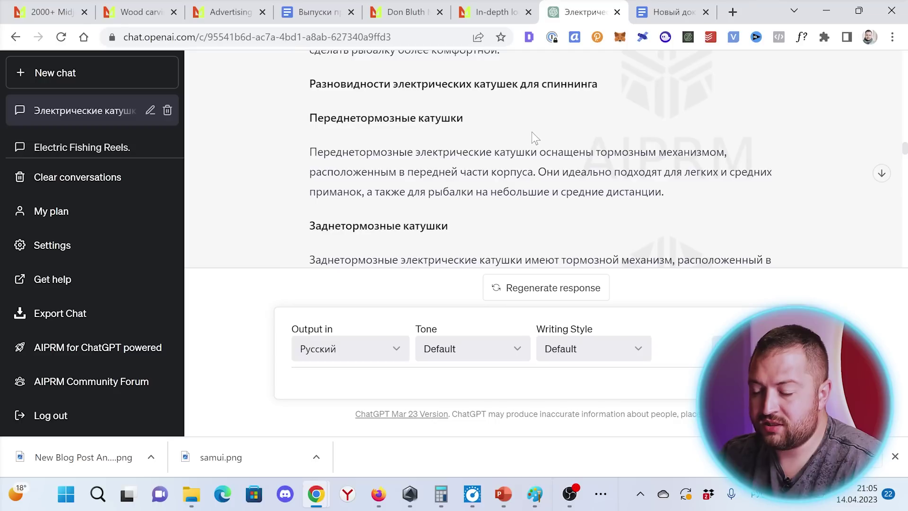
{"action": "scroll", "coordinate": [531, 132], "scroll_direction": "down", "scroll_amount": 3}
{"action": "scroll", "coordinate": [533, 132], "scroll_direction": "down", "scroll_amount": 5}
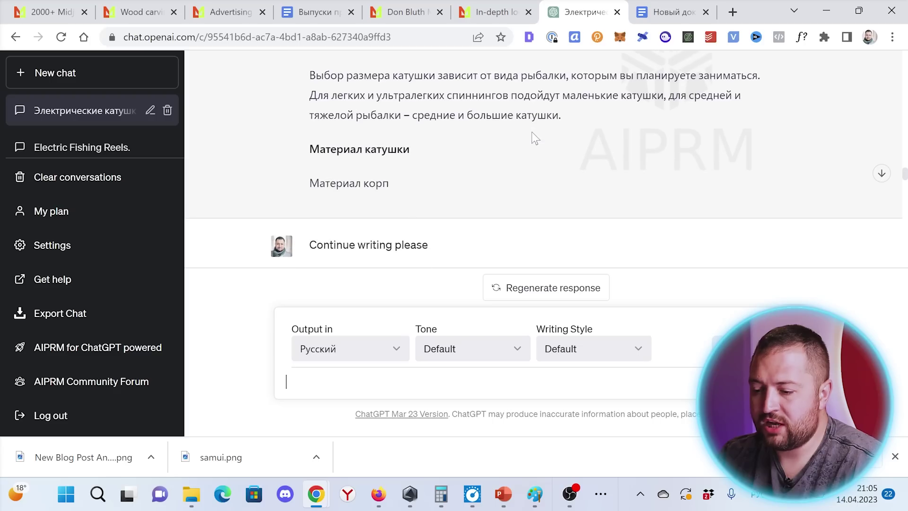
{"action": "scroll", "coordinate": [531, 132], "scroll_direction": "down", "scroll_amount": 5}
{"action": "scroll", "coordinate": [532, 138], "scroll_direction": "down", "scroll_amount": 3}
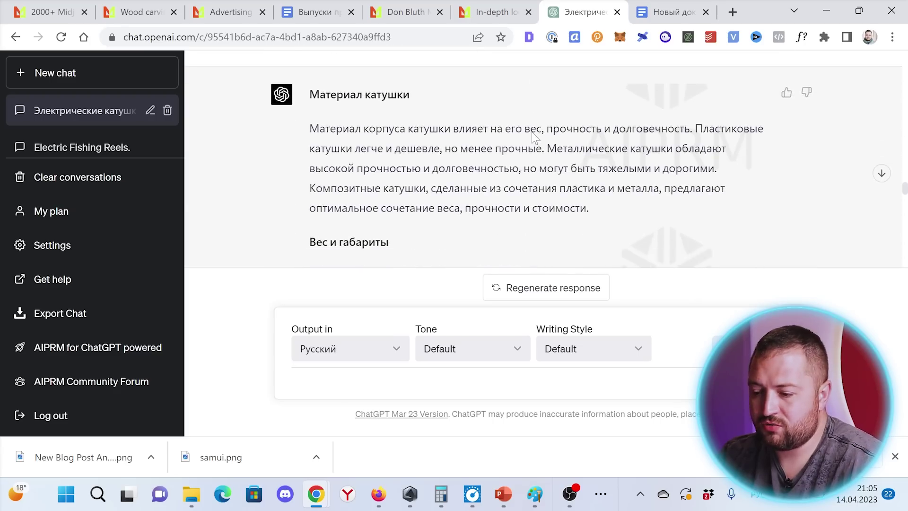
{"action": "scroll", "coordinate": [531, 136], "scroll_direction": "up", "scroll_amount": 2}
{"action": "scroll", "coordinate": [532, 136], "scroll_direction": "down", "scroll_amount": 3}
{"action": "scroll", "coordinate": [533, 131], "scroll_direction": "down", "scroll_amount": 4}
{"action": "scroll", "coordinate": [533, 131], "scroll_direction": "down", "scroll_amount": 10}
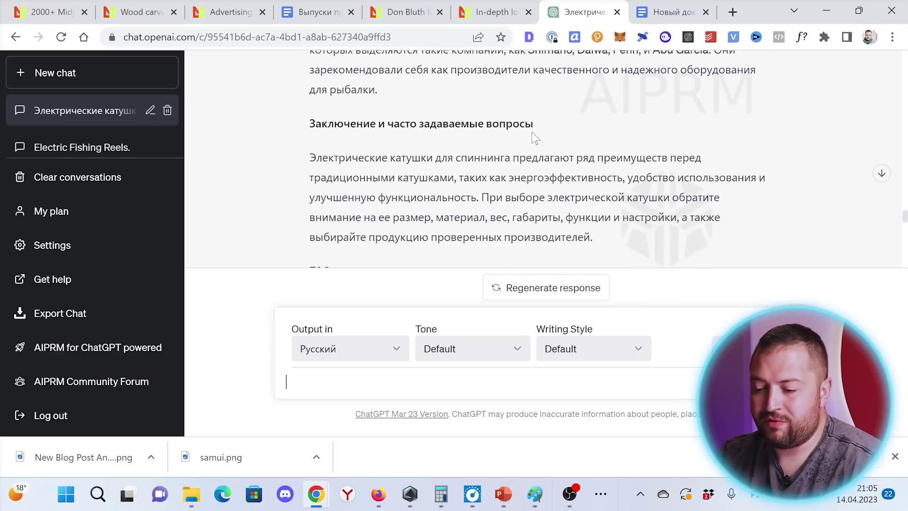
{"action": "scroll", "coordinate": [532, 132], "scroll_direction": "down", "scroll_amount": 3}
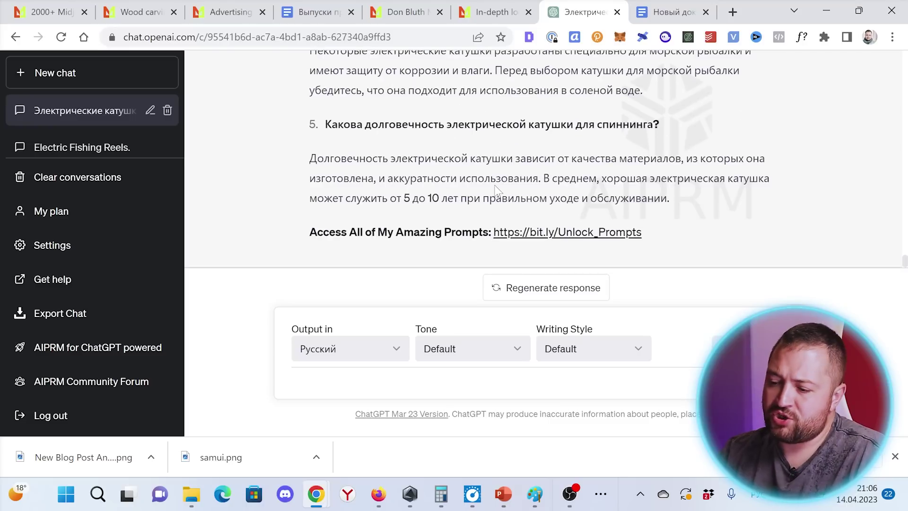
{"action": "scroll", "coordinate": [497, 189], "scroll_direction": "up", "scroll_amount": 20}
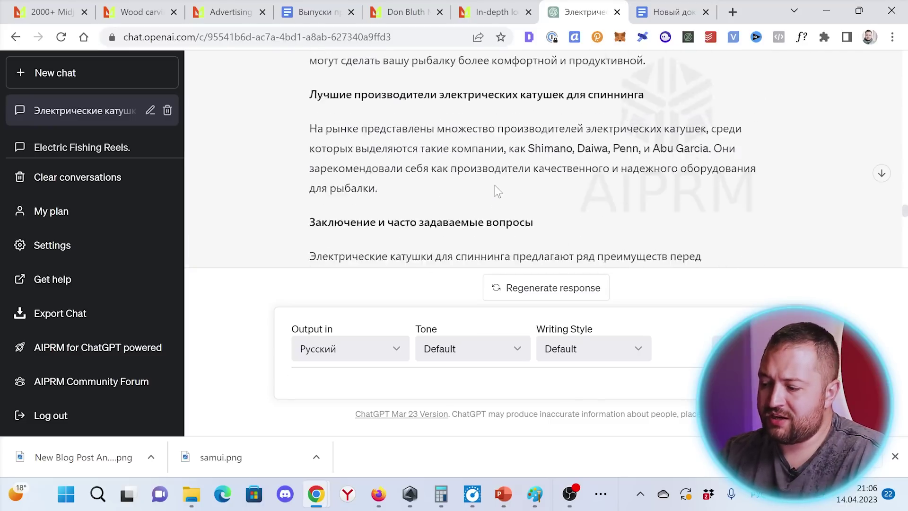
{"action": "scroll", "coordinate": [495, 186], "scroll_direction": "up", "scroll_amount": 5}
- In a new chat, submit the Fully SEO Optimized Article including FAQ's prompt for "electric fishing reels" in English with the GPT-4 model
{"action": "scroll", "coordinate": [495, 185], "scroll_direction": "down", "scroll_amount": 10}
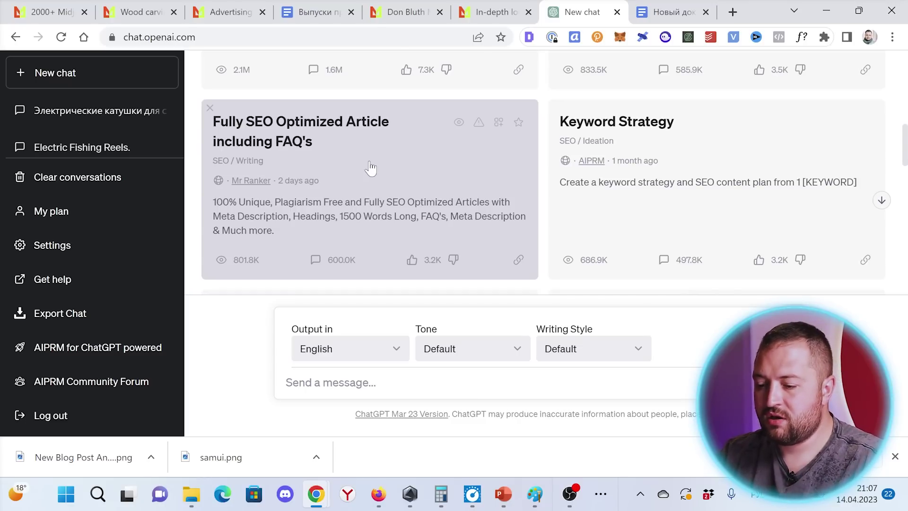
{"action": "left_click", "coordinate": [370, 167]}
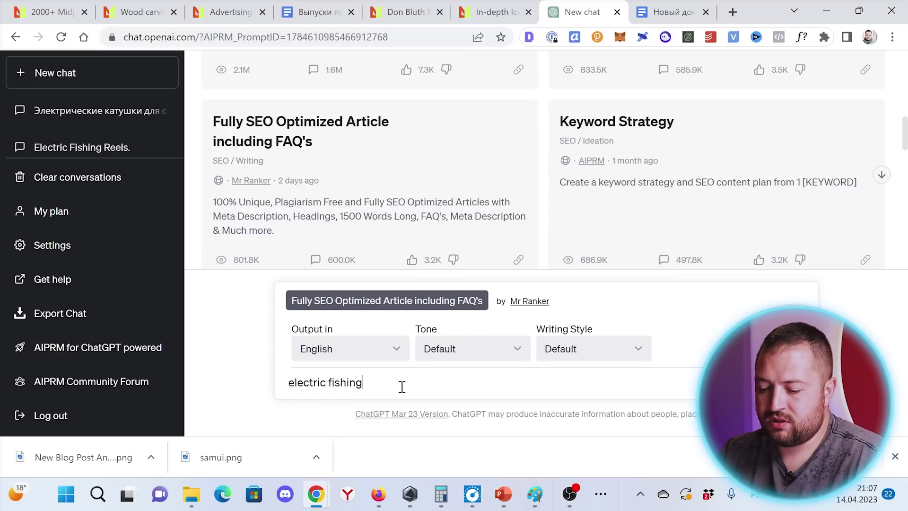
{"action": "type", "text": "electric fishing reels"}
{"action": "scroll", "coordinate": [540, 107], "scroll_direction": "up", "scroll_amount": 10}
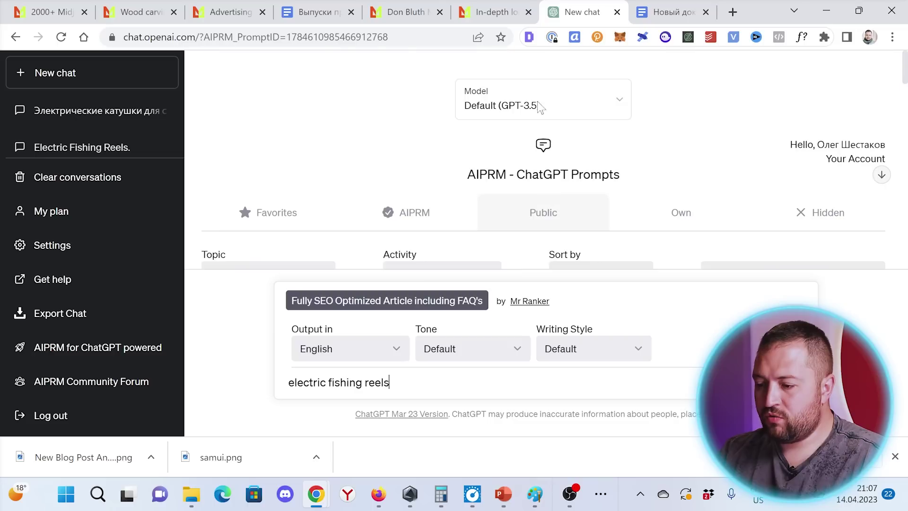
{"action": "left_click", "coordinate": [492, 199]}
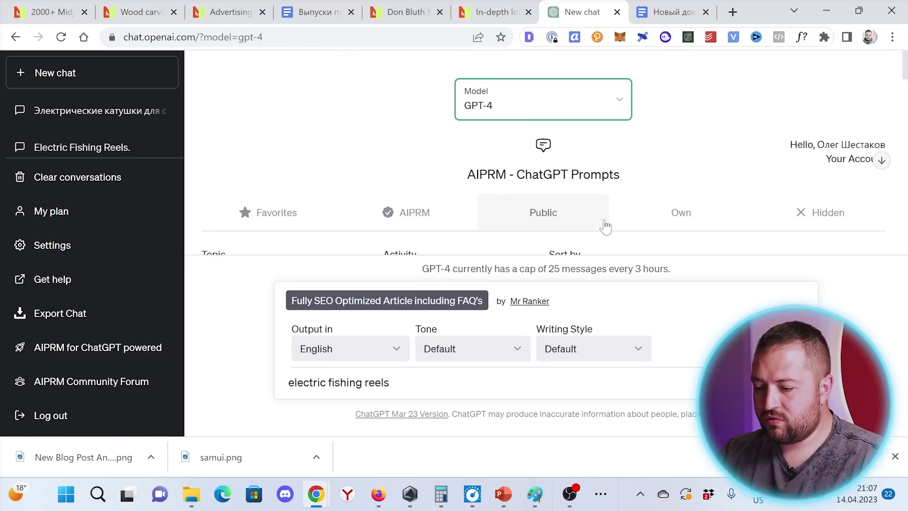
{"action": "scroll", "coordinate": [606, 226], "scroll_direction": "down", "scroll_amount": 4}
{"action": "key", "text": "Return"}
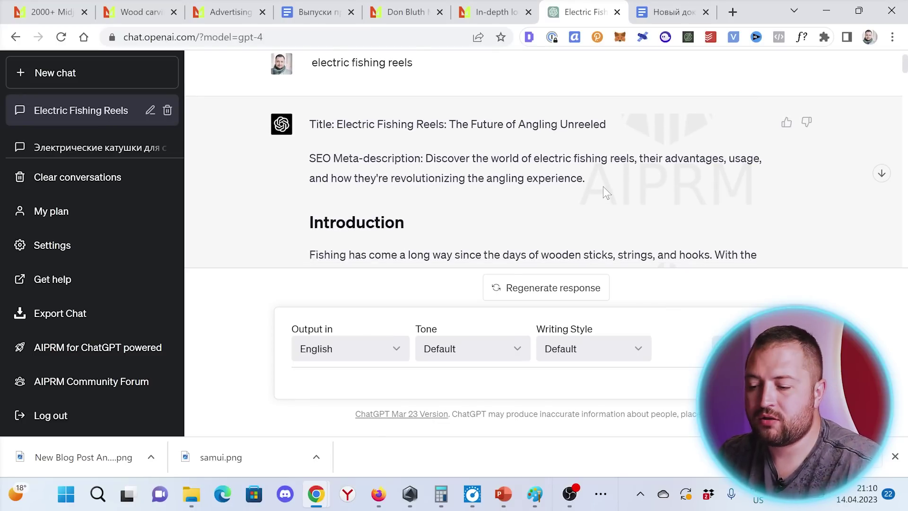
- Examine the generated English article from its title and meta description through the benefits and FAQ sections to the conclusion
{"action": "scroll", "coordinate": [603, 186], "scroll_direction": "down", "scroll_amount": 1}
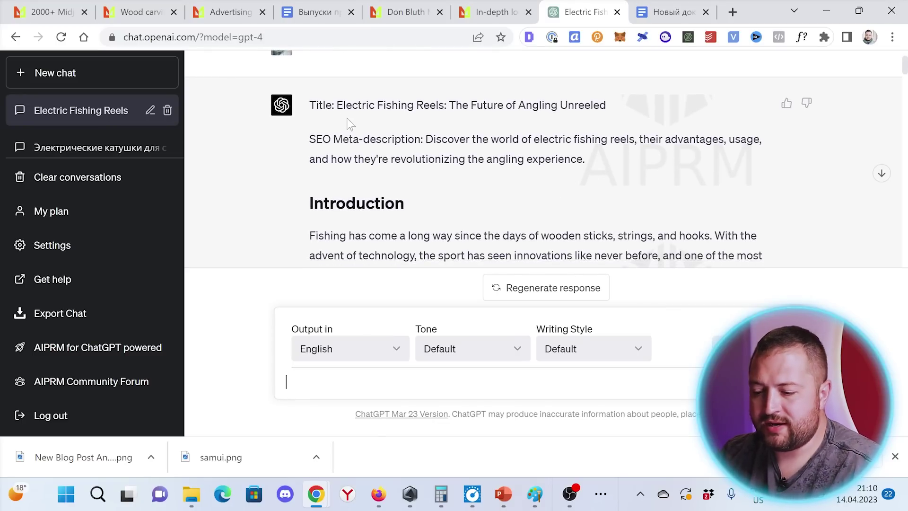
{"action": "scroll", "coordinate": [565, 164], "scroll_direction": "down", "scroll_amount": 2}
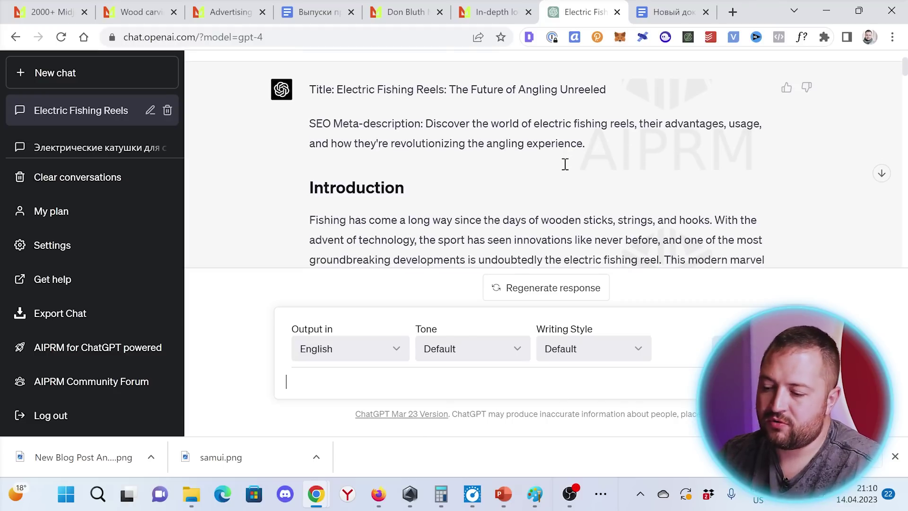
{"action": "scroll", "coordinate": [567, 170], "scroll_direction": "down", "scroll_amount": 3}
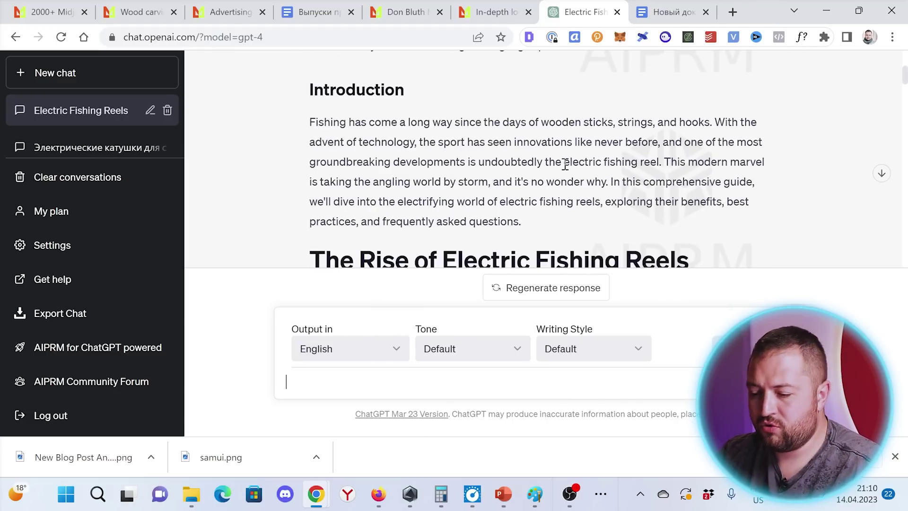
{"action": "scroll", "coordinate": [565, 164], "scroll_direction": "down", "scroll_amount": 8}
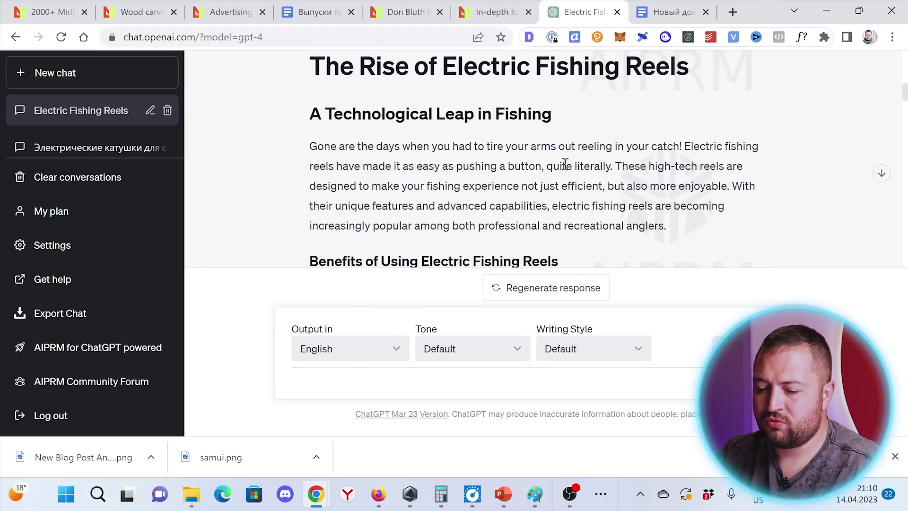
{"action": "scroll", "coordinate": [565, 164], "scroll_direction": "down", "scroll_amount": 7}
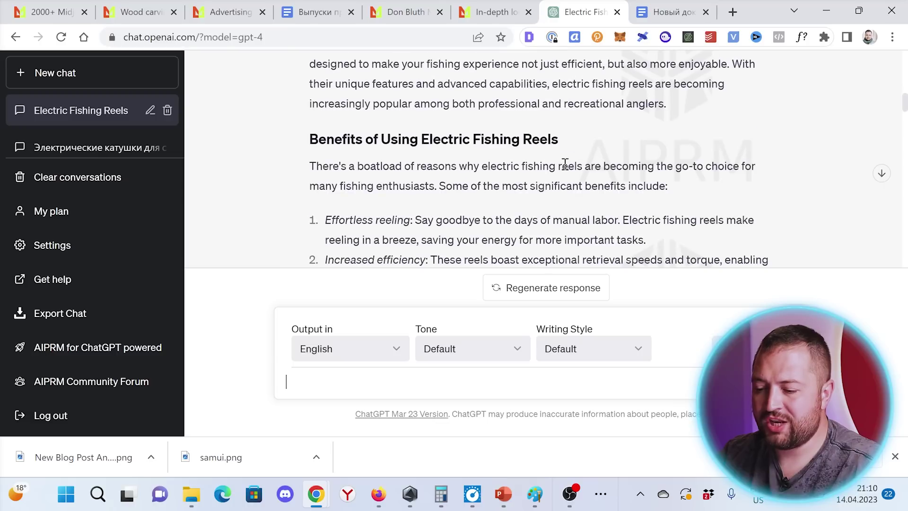
{"action": "scroll", "coordinate": [566, 167], "scroll_direction": "up", "scroll_amount": 3}
{"action": "scroll", "coordinate": [568, 169], "scroll_direction": "down", "scroll_amount": 3}
{"action": "scroll", "coordinate": [567, 170], "scroll_direction": "down", "scroll_amount": 4}
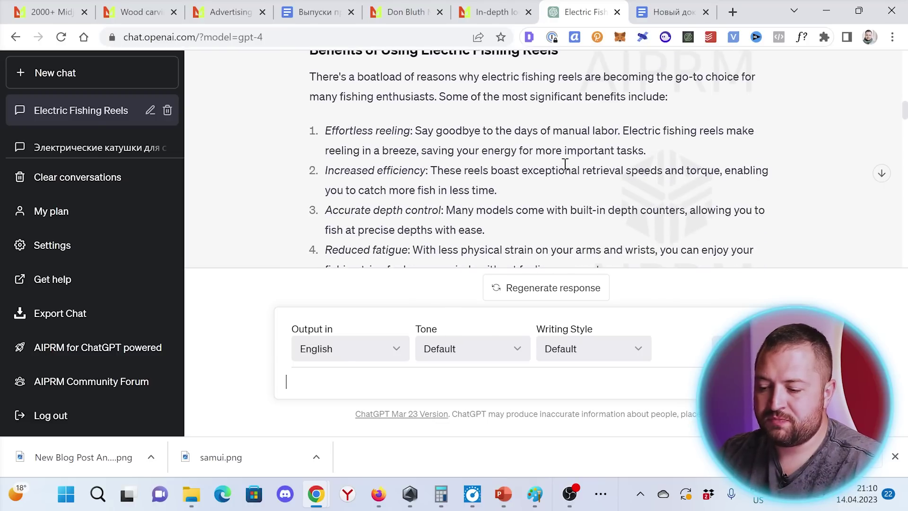
{"action": "scroll", "coordinate": [568, 169], "scroll_direction": "down", "scroll_amount": 3}
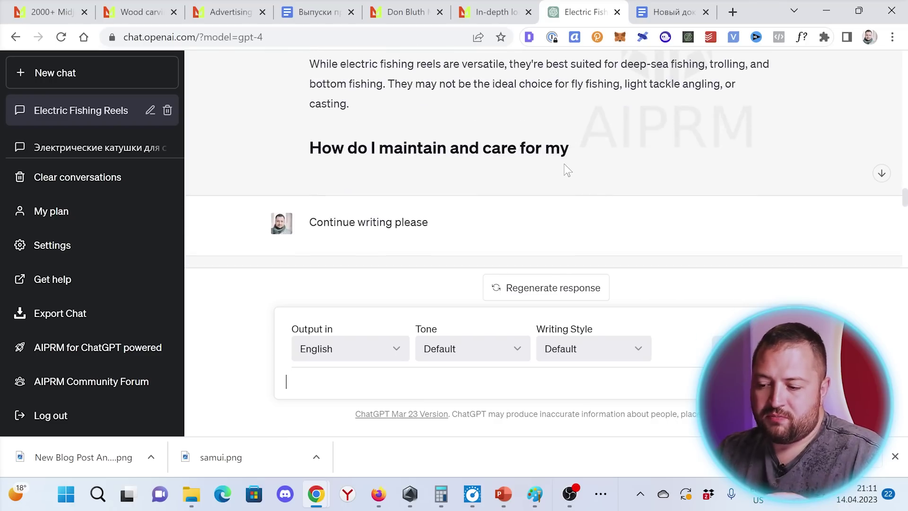
{"action": "scroll", "coordinate": [567, 169], "scroll_direction": "down", "scroll_amount": 12}
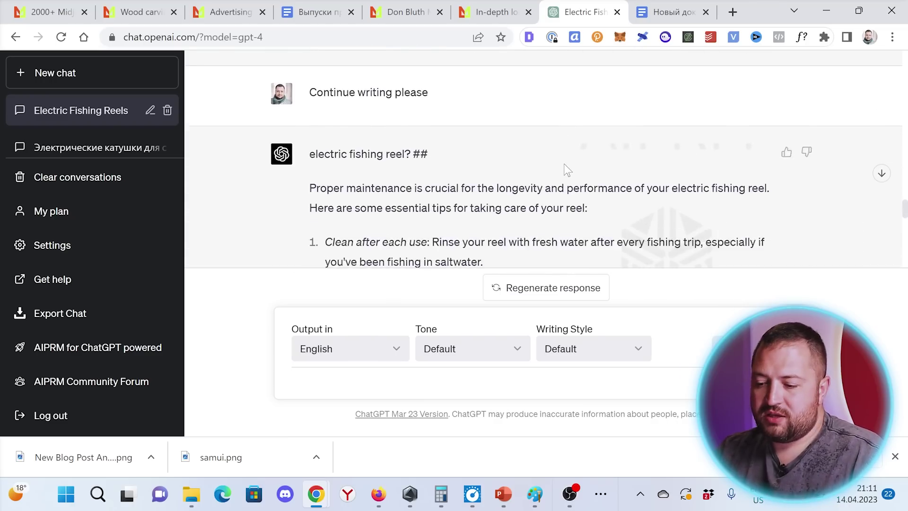
{"action": "scroll", "coordinate": [567, 170], "scroll_direction": "down", "scroll_amount": 4}
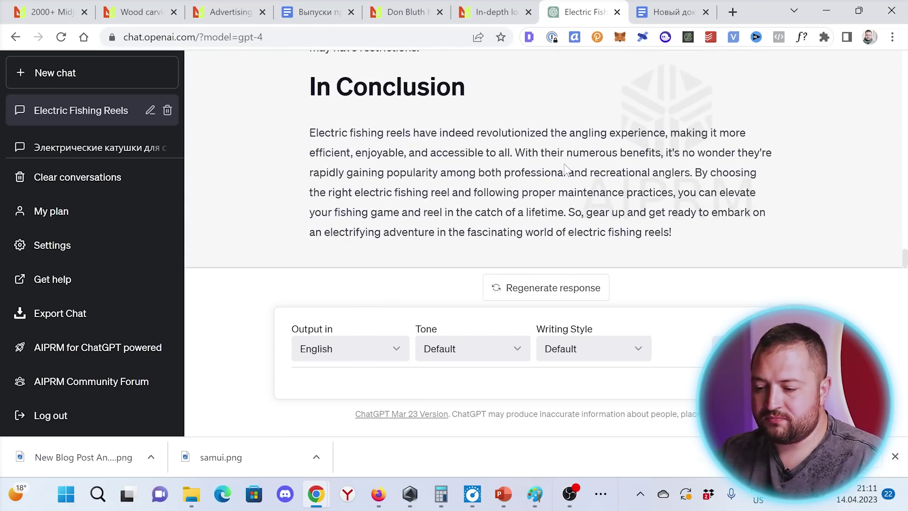
- Copy the English article up from its conclusion, paste it into a new Google Docs document and check the word count
{"action": "left_click_drag", "start_coordinate": [415, 28], "coordinate": [371, 100]}
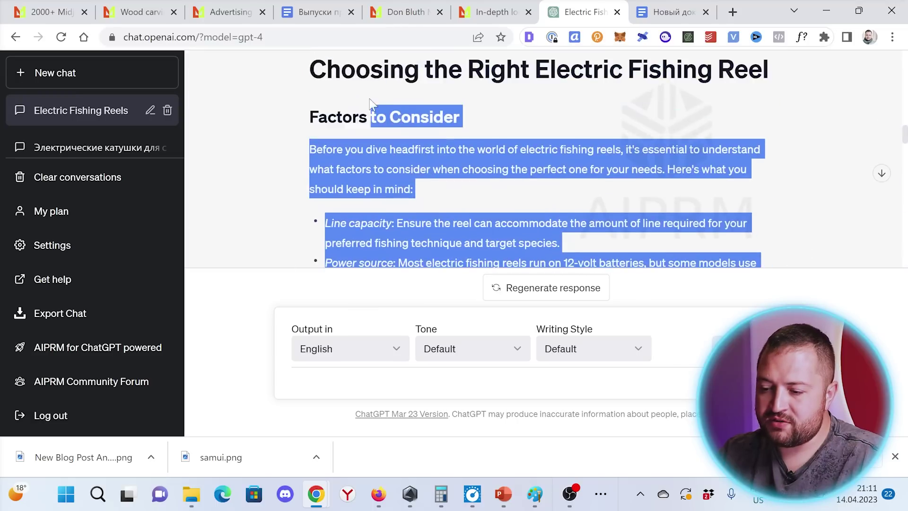
{"action": "left_click_drag", "start_coordinate": [305, 89], "coordinate": [310, 169]}
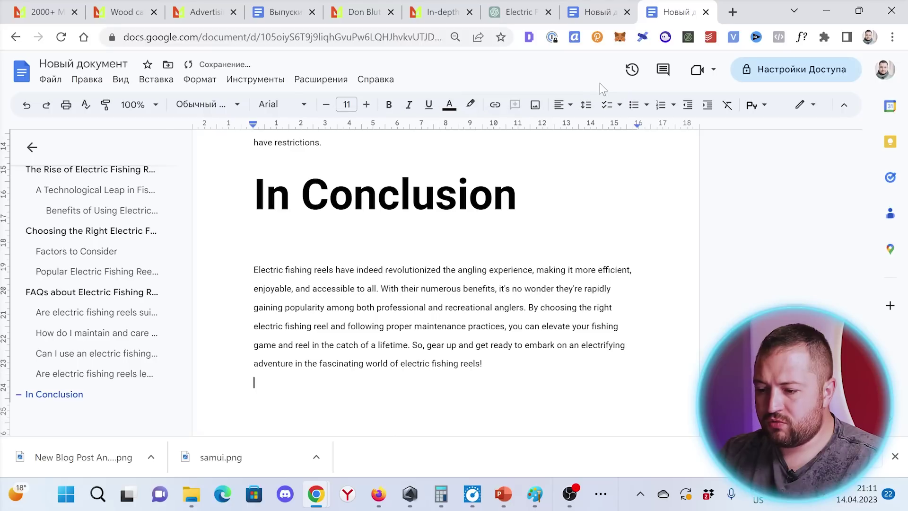
{"action": "left_click", "coordinate": [283, 85]}
{"action": "key", "text": "ctrl+shift+c"}
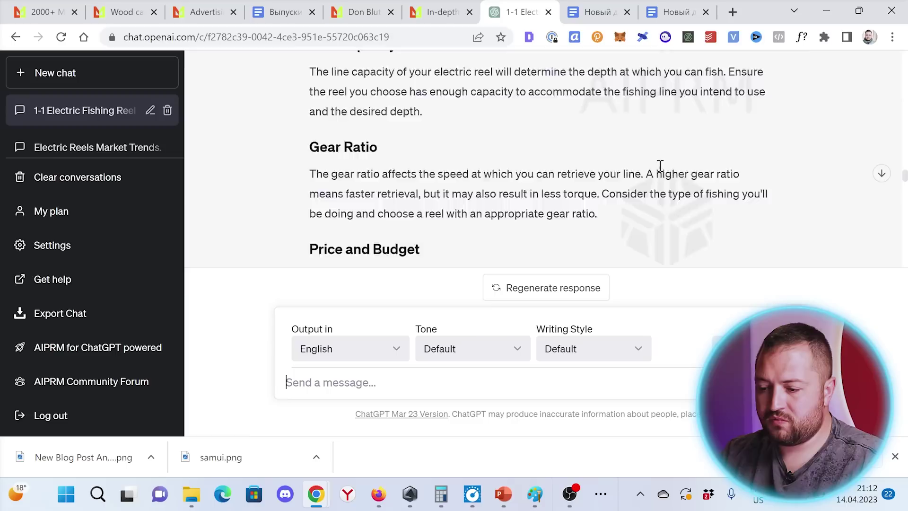
- Back in ChatGPT's 1-1 Electric Fishing Reels conversation, request an added paragraph indicating which fishing lines suit the electric reel
{"action": "scroll", "coordinate": [660, 165], "scroll_direction": "up", "scroll_amount": 10}
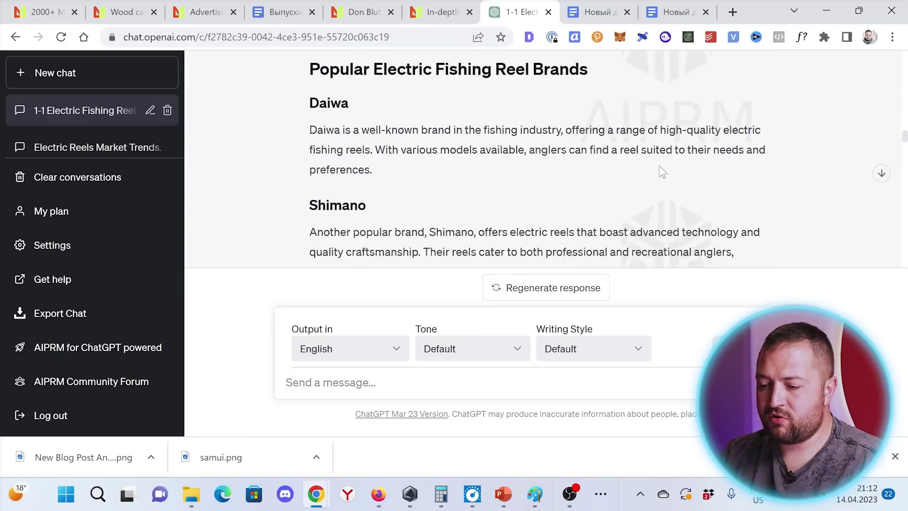
{"action": "scroll", "coordinate": [660, 165], "scroll_direction": "down", "scroll_amount": 4}
{"action": "scroll", "coordinate": [660, 165], "scroll_direction": "down", "scroll_amount": 15}
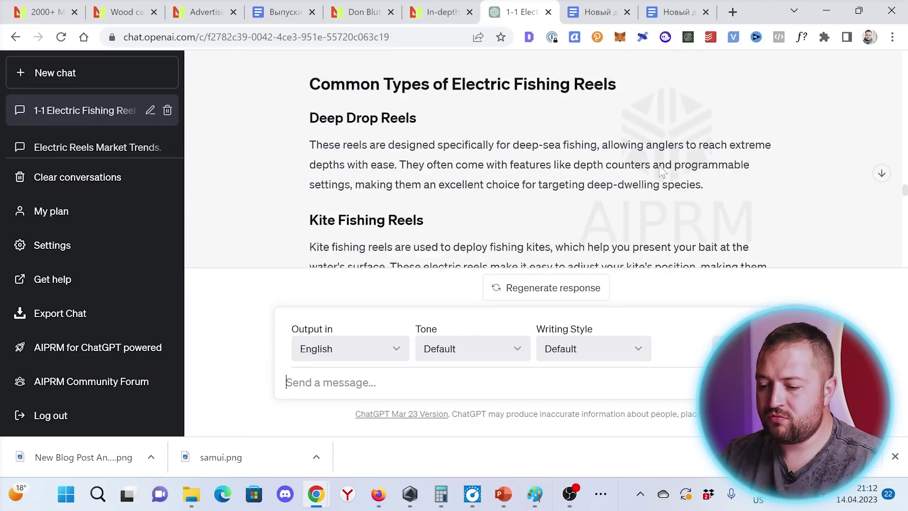
{"action": "key", "text": "ctrl+v"}
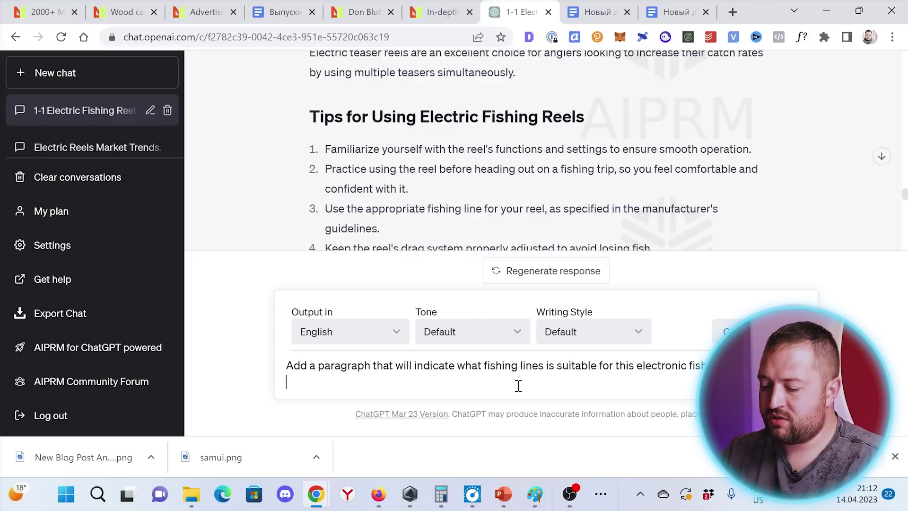
{"action": "key", "text": "Return"}
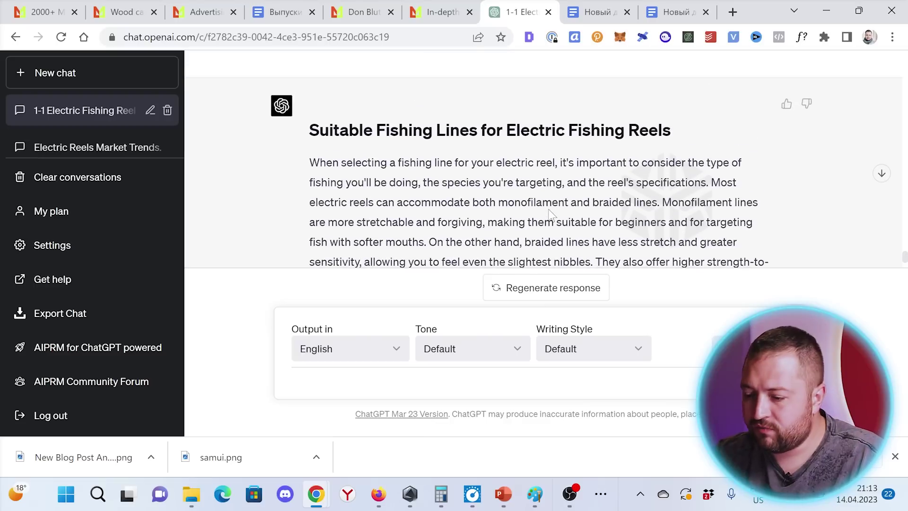
- Request an added paragraph comparing Shimano Stradic Ci4+ FB vs Shimano Slx Dc Hg Xg 151, marked down as a table
{"action": "scroll", "coordinate": [549, 212], "scroll_direction": "down", "scroll_amount": 1}
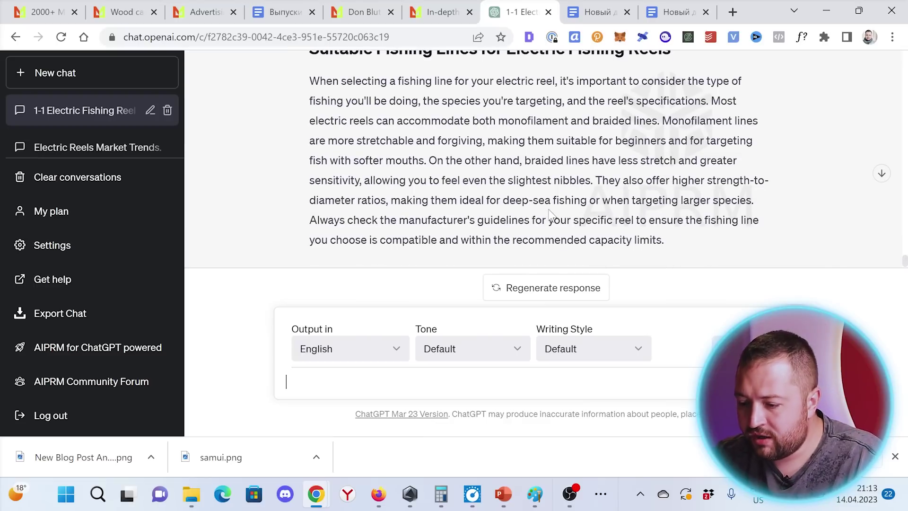
{"action": "scroll", "coordinate": [549, 211], "scroll_direction": "up", "scroll_amount": 1}
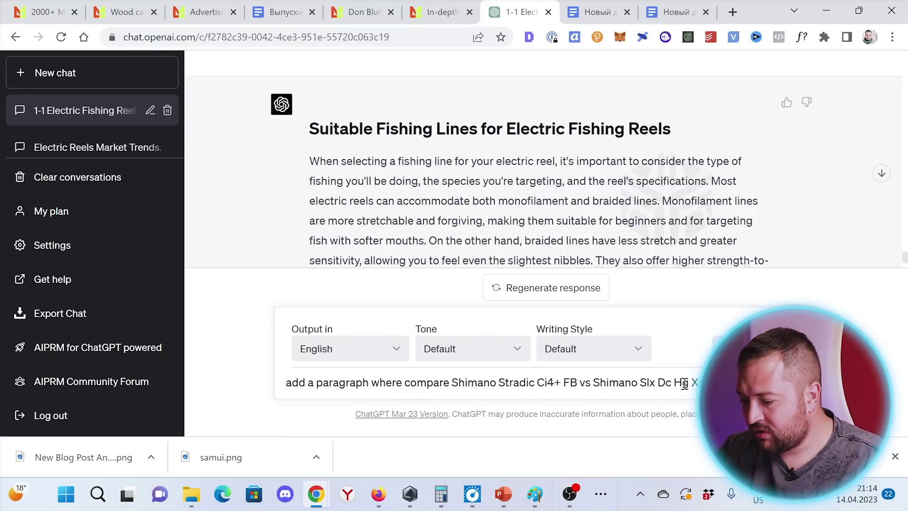
{"action": "key", "text": "ctrl+v"}
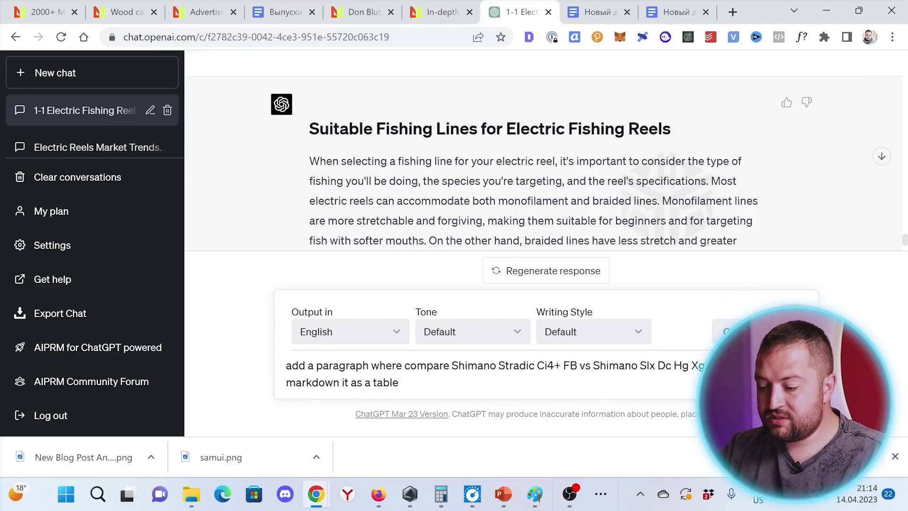
{"action": "key", "text": "Return"}
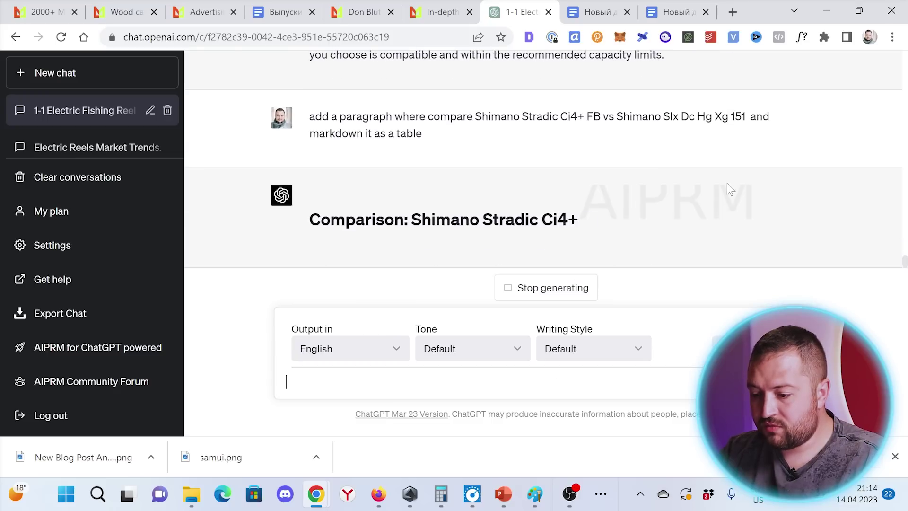